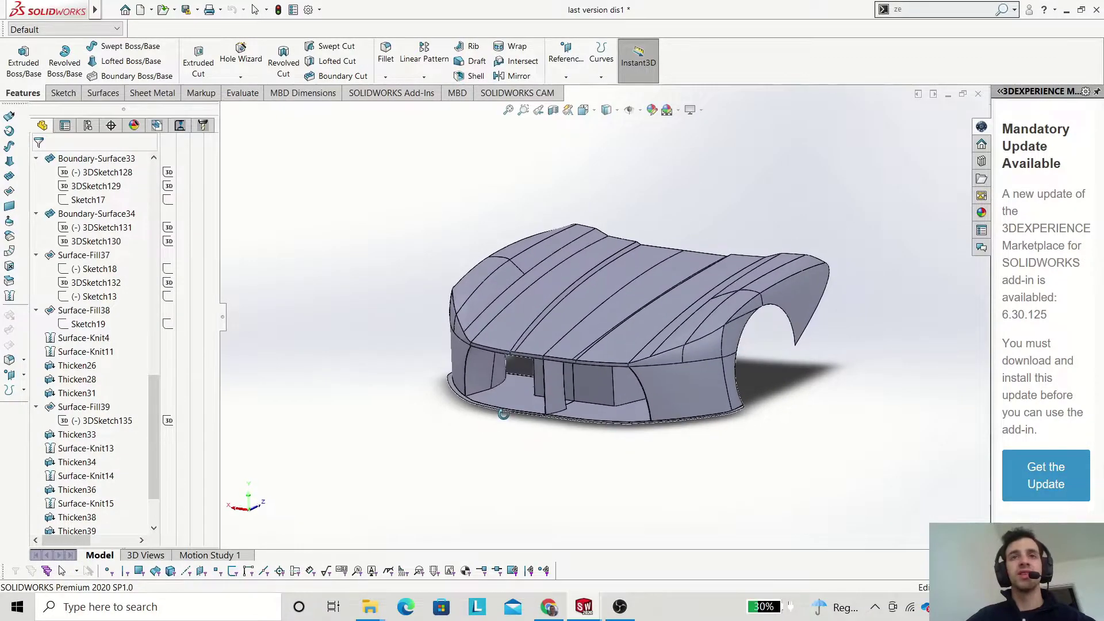
Compare the finished car front body in the file last version dis1 with the rolled-back hood surfaces in last version dis1_0222.
left_click(555, 551)
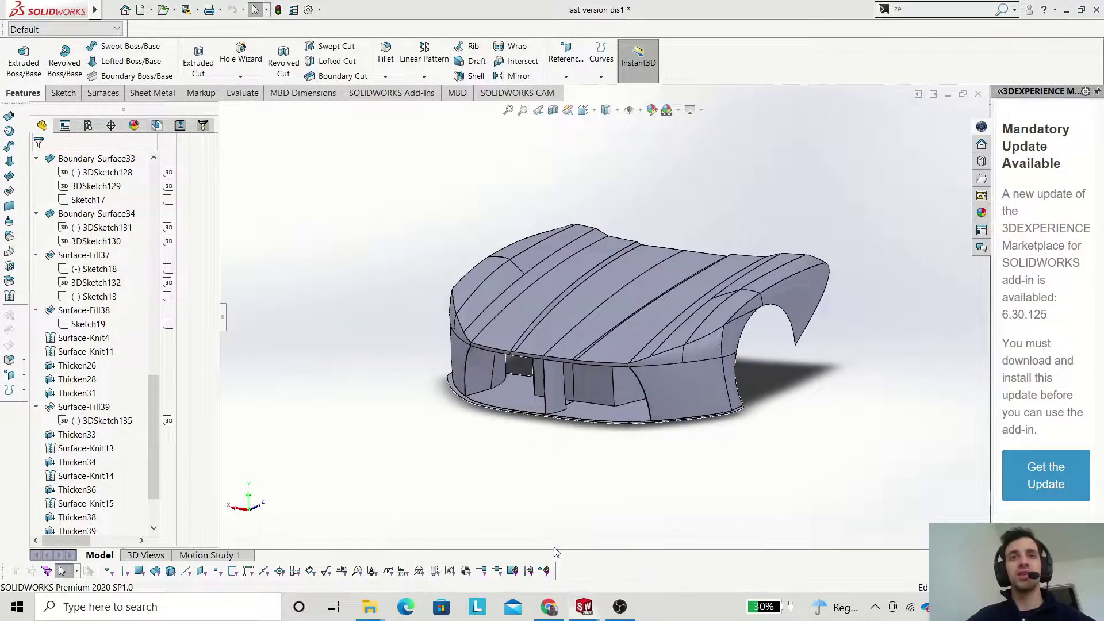
middle_click_drag(554, 345, 657, 390)
scroll(652, 394, "up", 1)
scroll(652, 391, "down", 1)
scroll(658, 391, "down", 1)
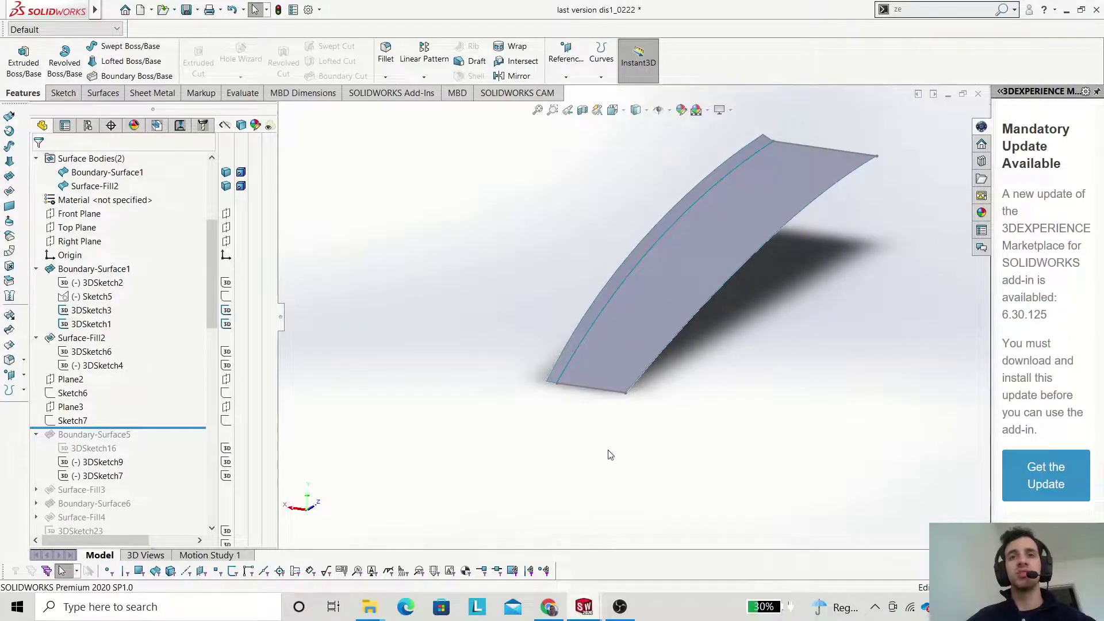
mouse_move(586, 605)
left_click(662, 517)
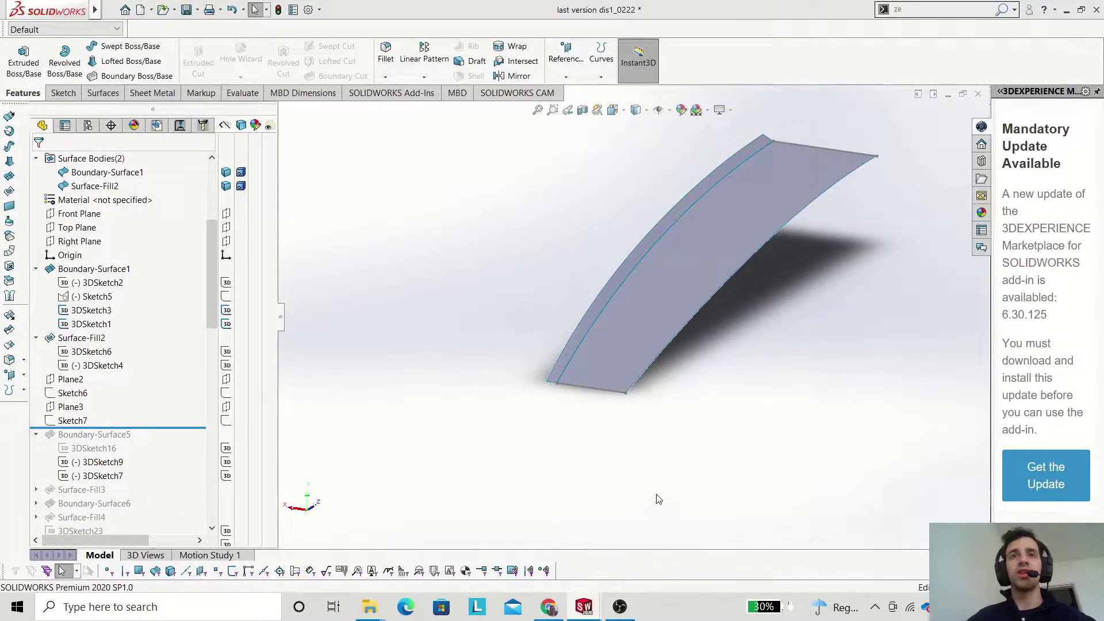
left_click(523, 308)
mouse_move(515, 379)
middle_mouse_down()
mouse_move(532, 322)
mouse_move(509, 397)
mouse_move(518, 345)
mouse_move(514, 397)
middle_mouse_up()
mouse_move(584, 606)
left_click(505, 535)
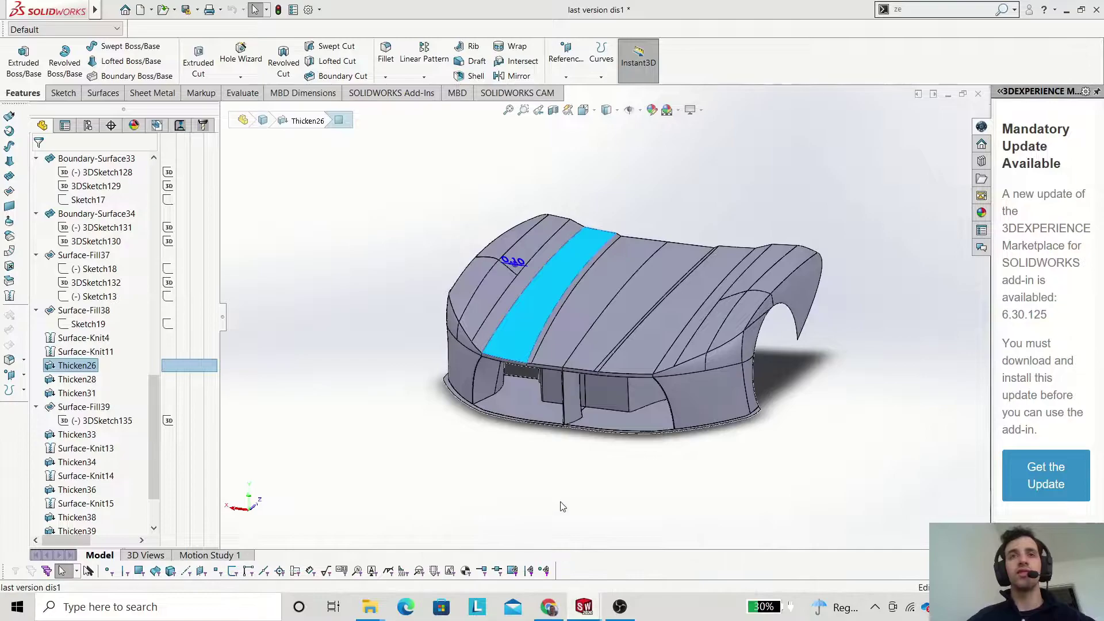
mouse_move(547, 446)
middle_mouse_down()
mouse_move(581, 395)
mouse_move(544, 342)
middle_mouse_up()
left_click(73, 421)
mouse_move(550, 446)
middle_mouse_down()
mouse_move(524, 446)
mouse_move(539, 460)
mouse_move(520, 296)
mouse_move(488, 298)
mouse_move(508, 318)
middle_mouse_up()
mouse_move(581, 229)
middle_mouse_down()
mouse_move(558, 288)
mouse_move(622, 303)
mouse_move(578, 304)
middle_mouse_up()
mouse_move(808, 349)
middle_mouse_down()
mouse_move(856, 267)
mouse_move(839, 295)
middle_mouse_up()
Create a reference plane offset 550 mm from the Right Plane, beside the hood surface strip.
left_click(97, 247)
middle_click_drag(712, 403, 696, 485)
middle_click_drag(604, 348, 656, 379)
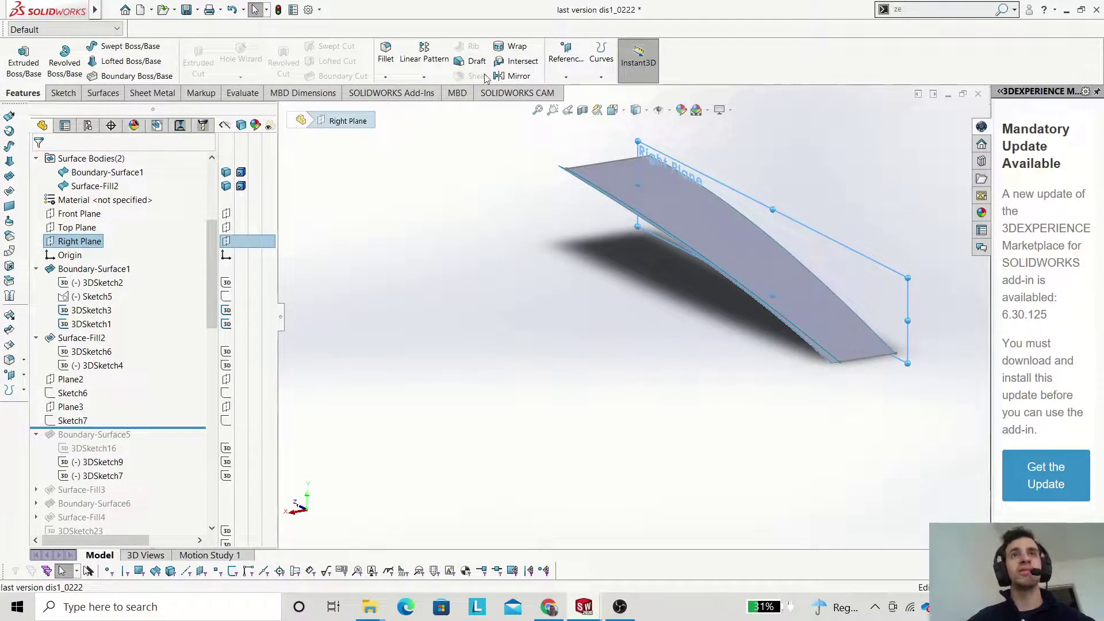
left_click(563, 79)
left_click(577, 92)
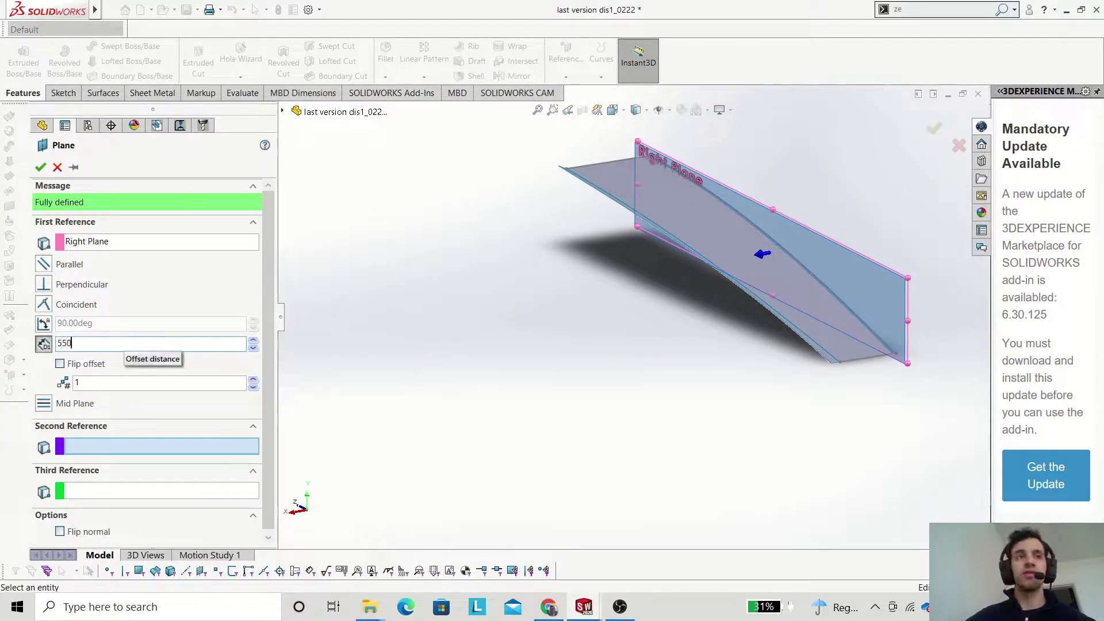
type("550")
key("Return")
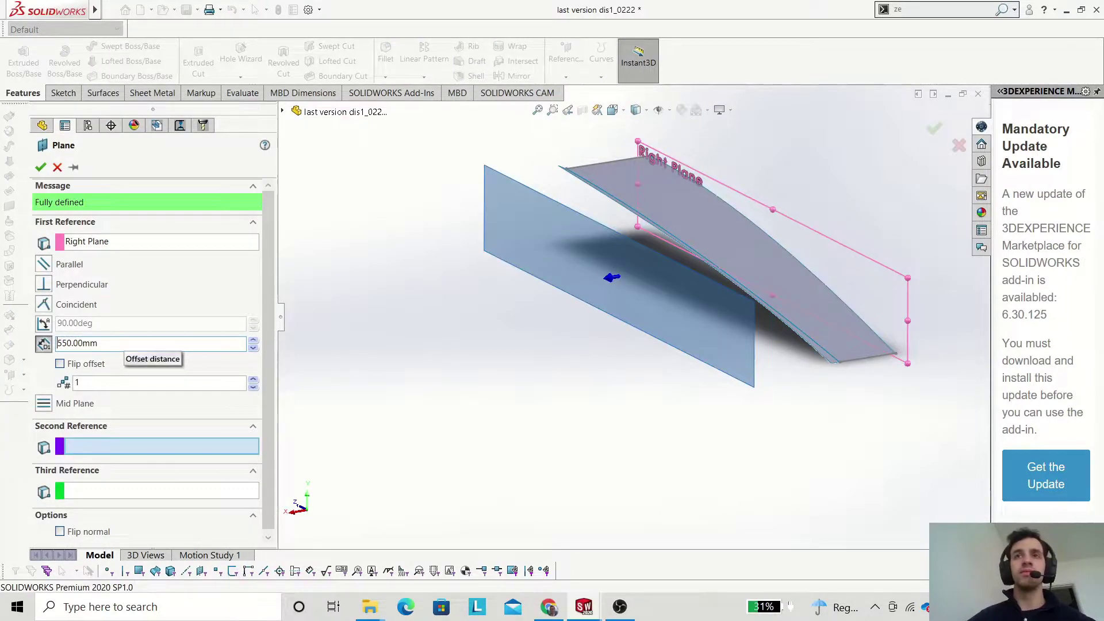
left_click(934, 129)
middle_click_drag(661, 271, 637, 335)
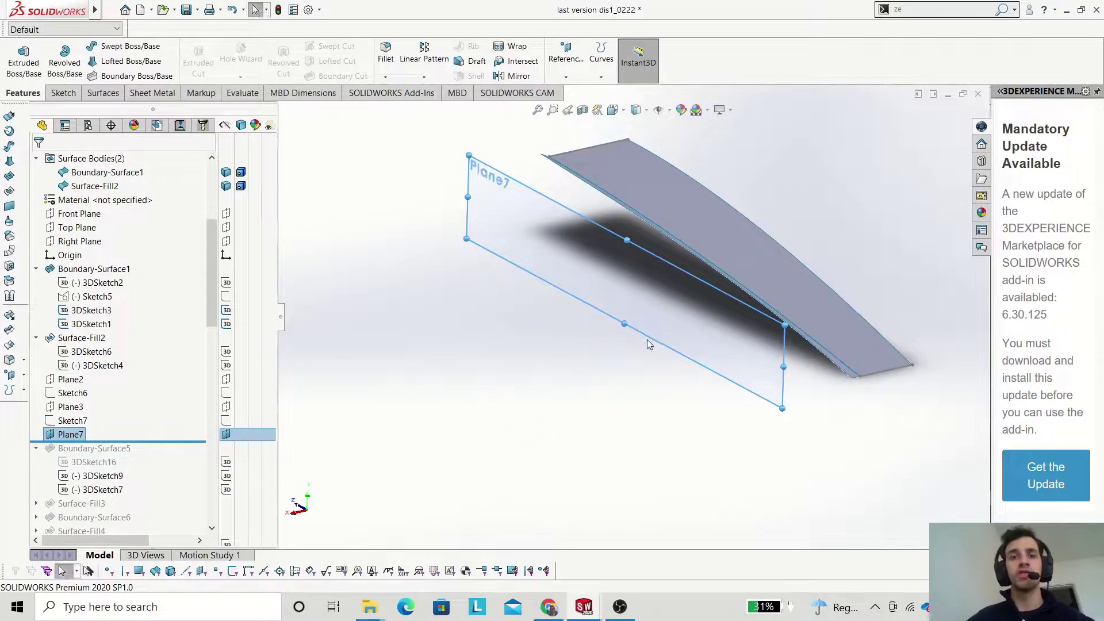
Sketch a two-point spline about 1585 mm long on the new offset plane, running alongside the hood strip from one end to the other.
middle_click_drag(645, 373, 557, 319)
left_click(63, 93)
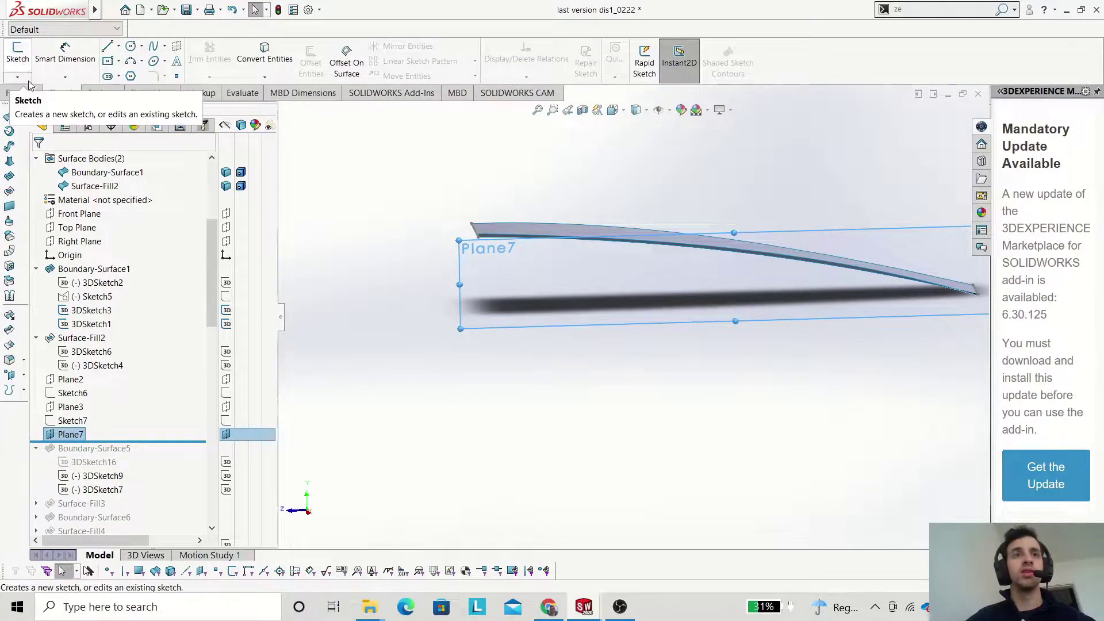
left_click(18, 54)
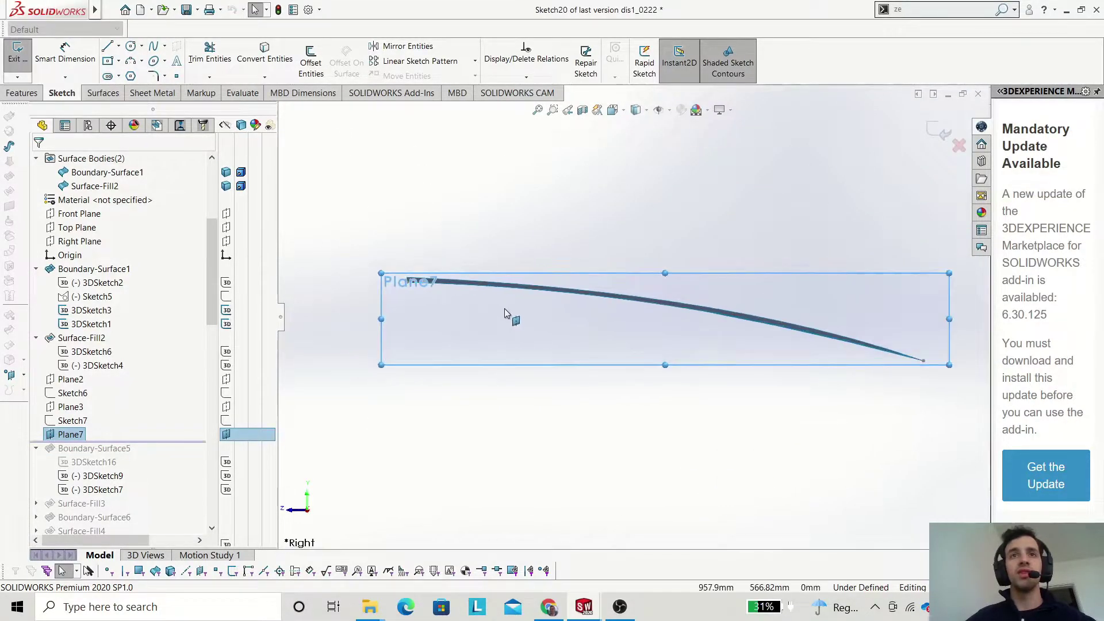
scroll(591, 345, "down", 1)
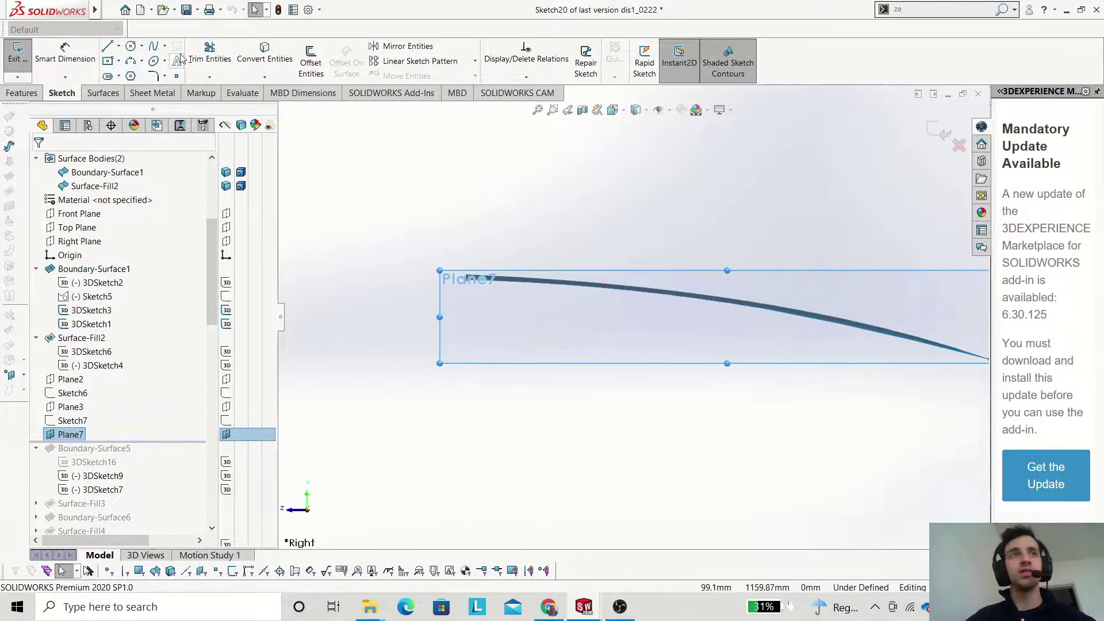
left_click(153, 47)
scroll(468, 291, "down", 2)
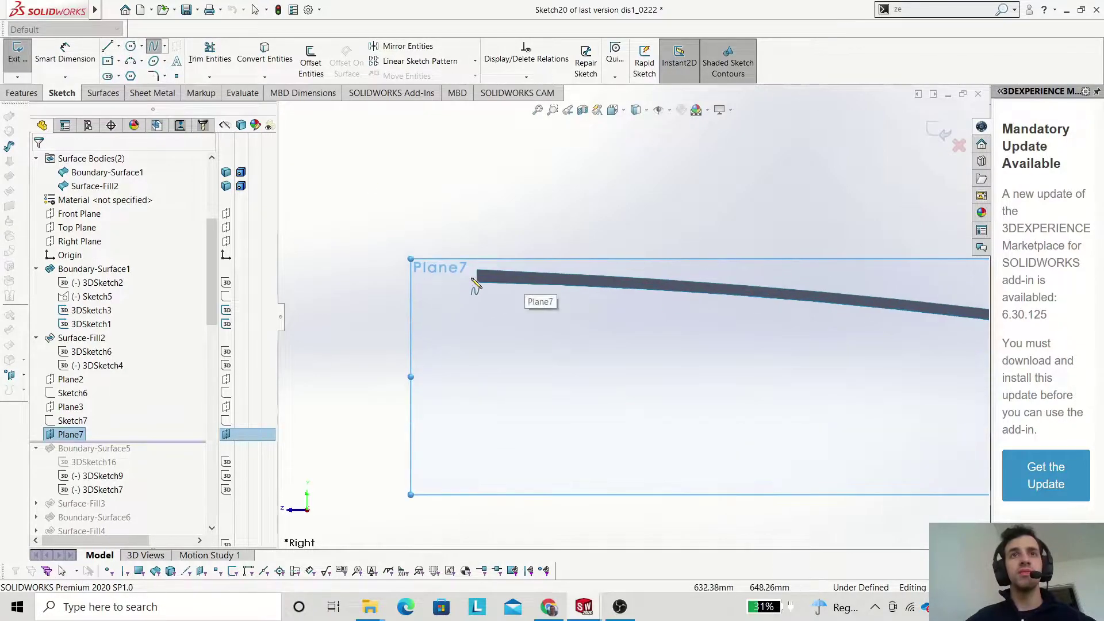
middle_click_drag(549, 349, 512, 369)
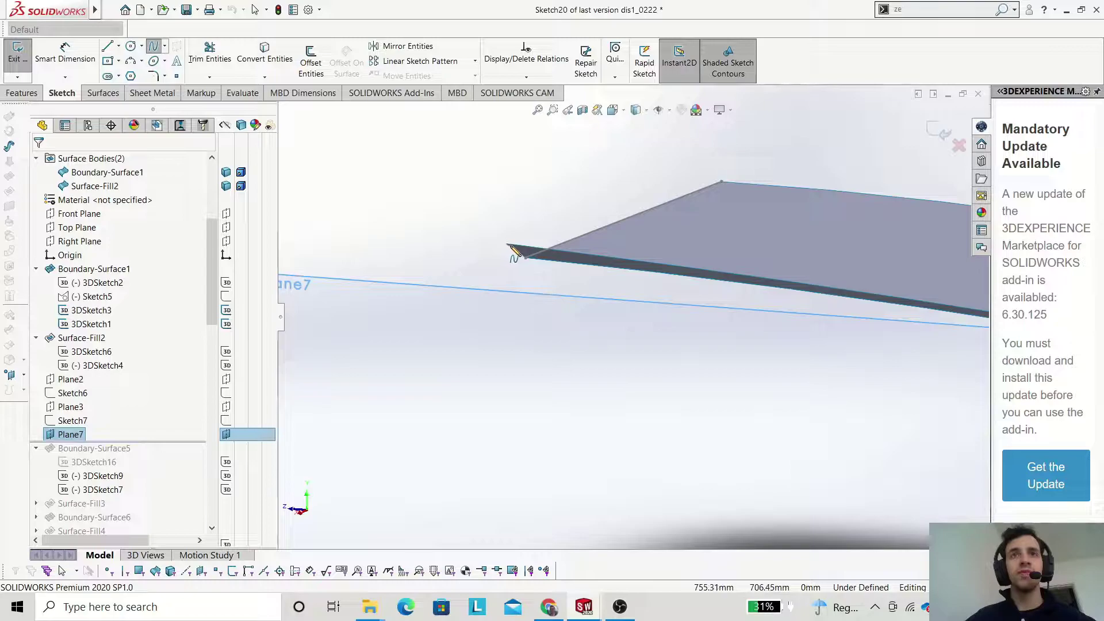
key("space")
left_click(409, 449)
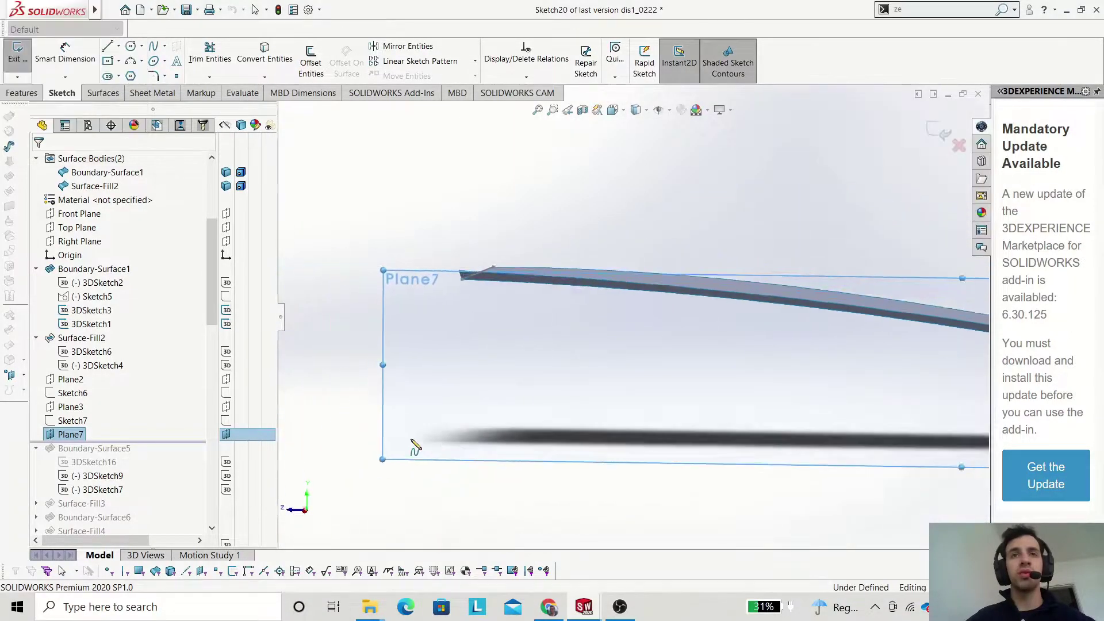
scroll(437, 311, "down", 4)
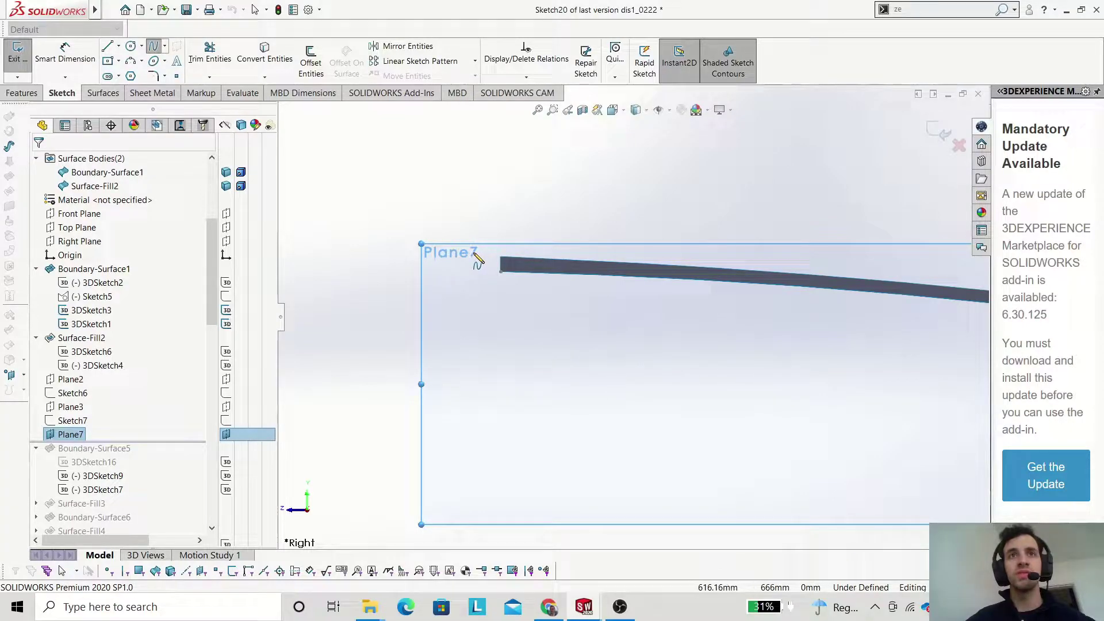
left_click(632, 276)
scroll(702, 278, "up", 5)
scroll(834, 339, "down", 5)
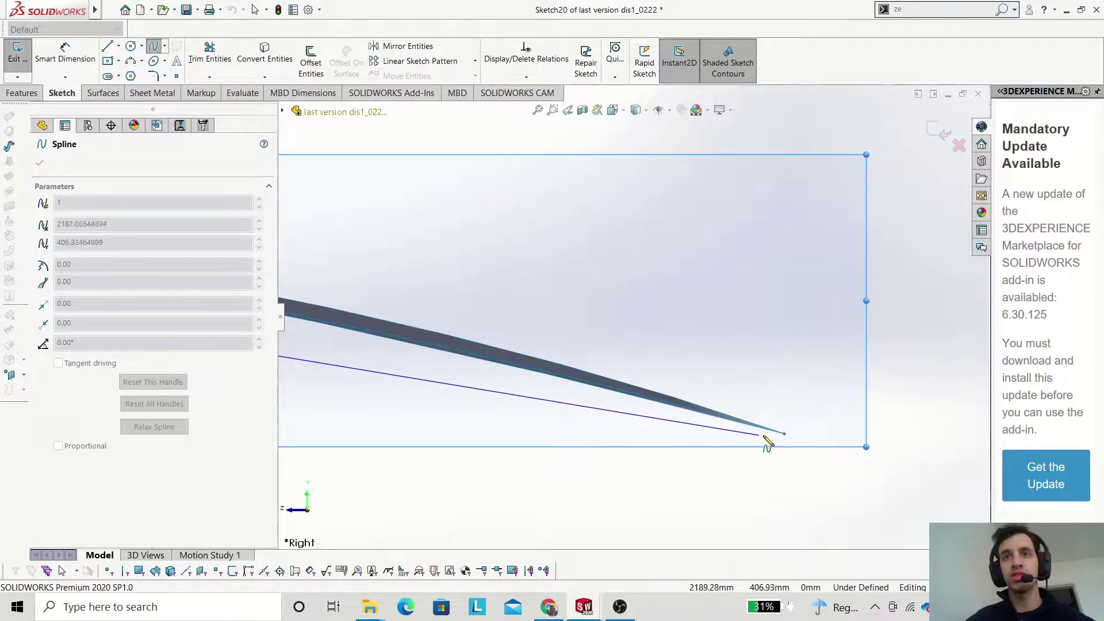
left_click_drag(780, 440, 764, 440)
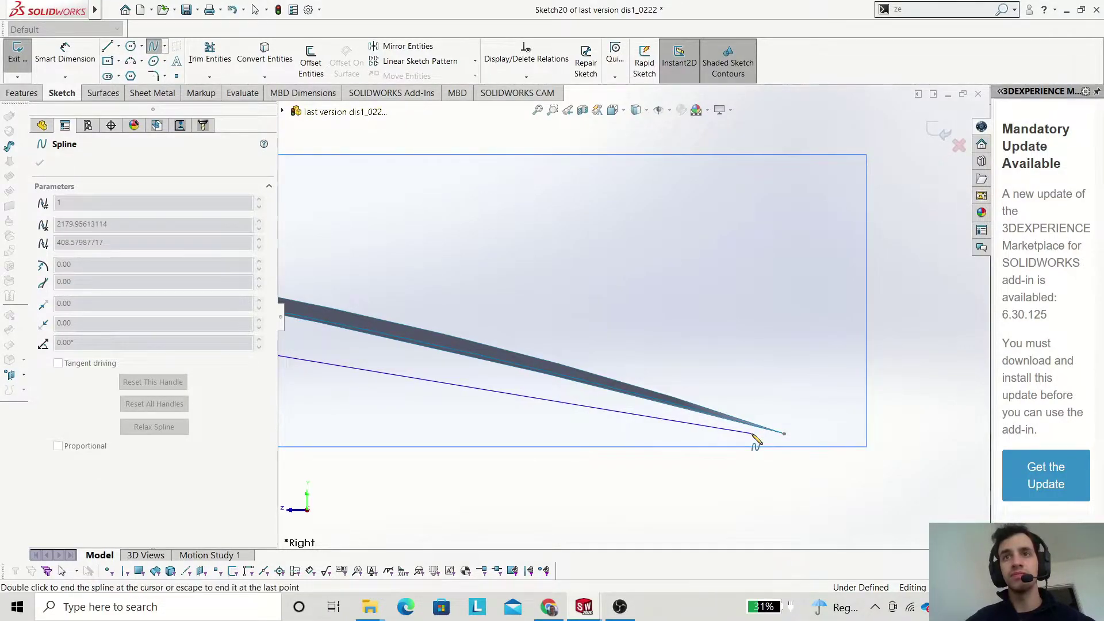
key("Escape")
Bend the raised end of the spline with its tangent handle to about -2.4°, following the curvature of the hood strip.
scroll(633, 414, "up", 5)
scroll(390, 322, "down", 4)
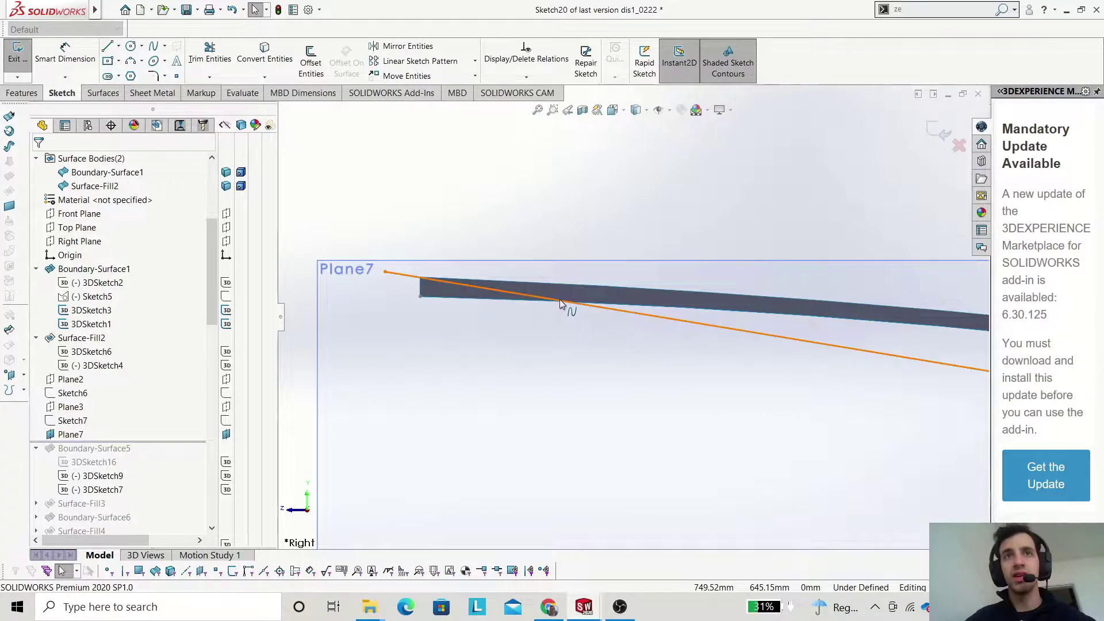
left_click(562, 303)
scroll(931, 367, "up", 2)
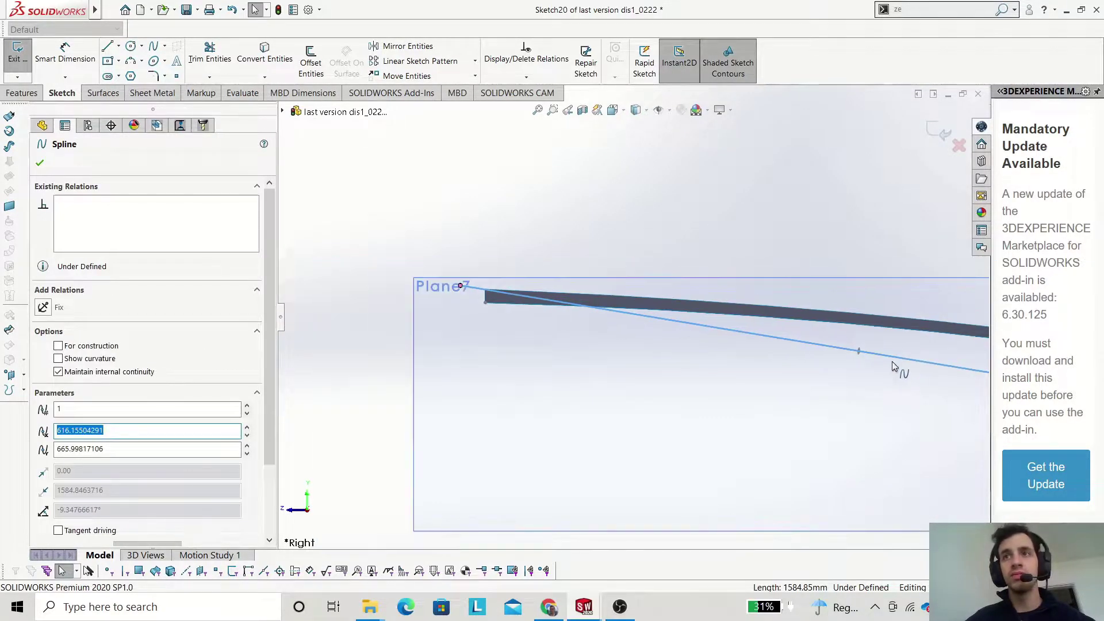
left_click_drag(860, 354, 769, 303)
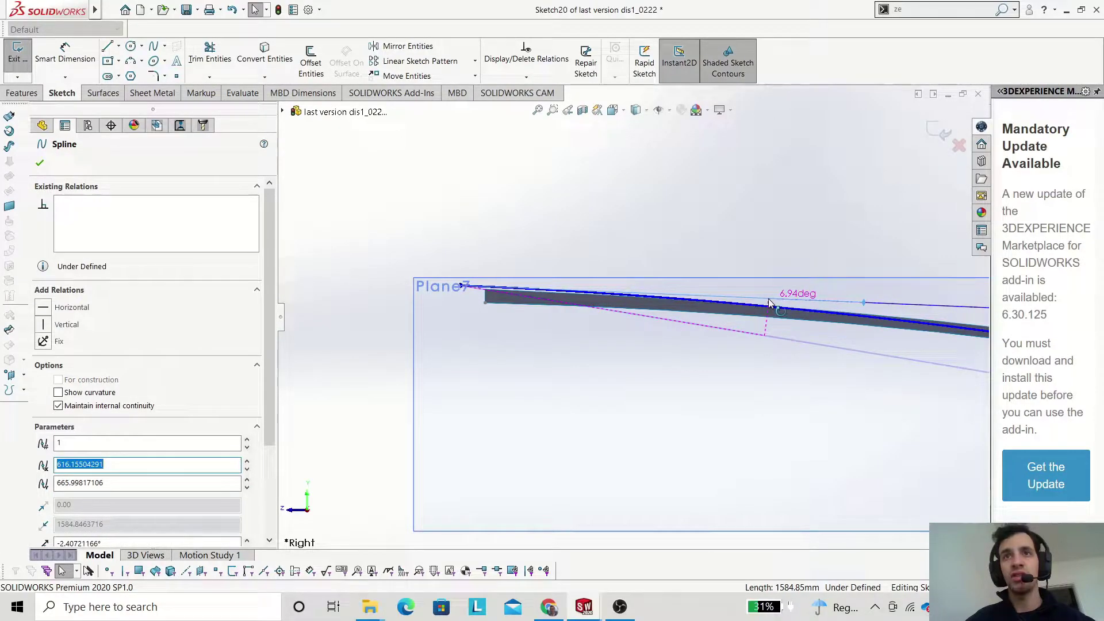
Bend the low end of the spline with its tangent handle to about -20.4° to match the hood strip, and exit the sketch.
scroll(839, 365, "up", 7)
scroll(909, 353, "down", 3)
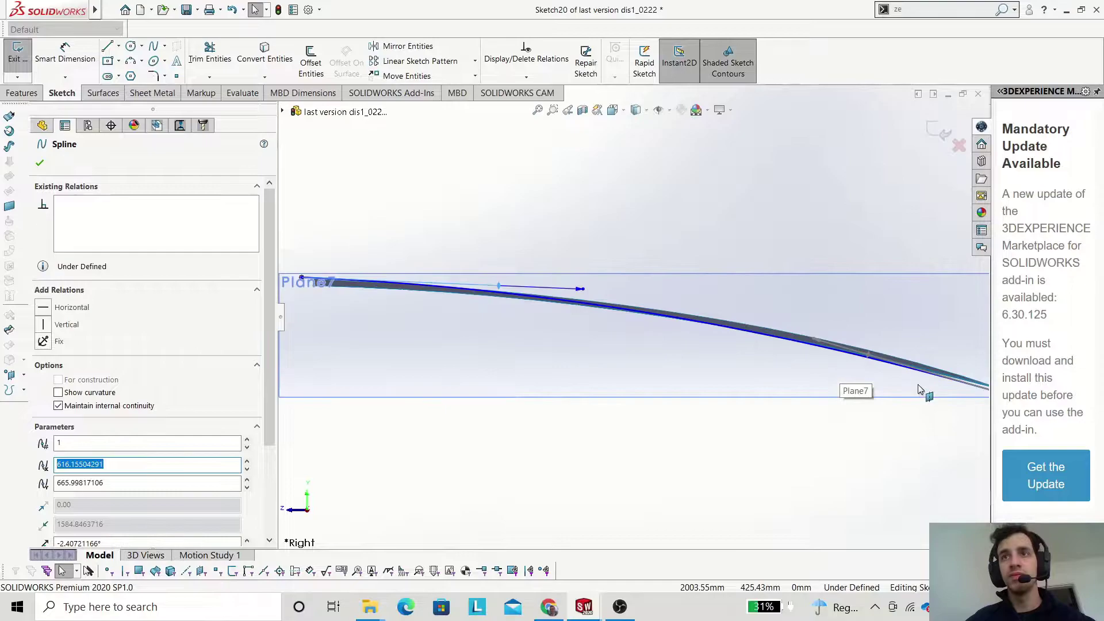
scroll(764, 328, "down", 2)
scroll(601, 328, "down", 2)
left_click_drag(531, 311, 566, 292)
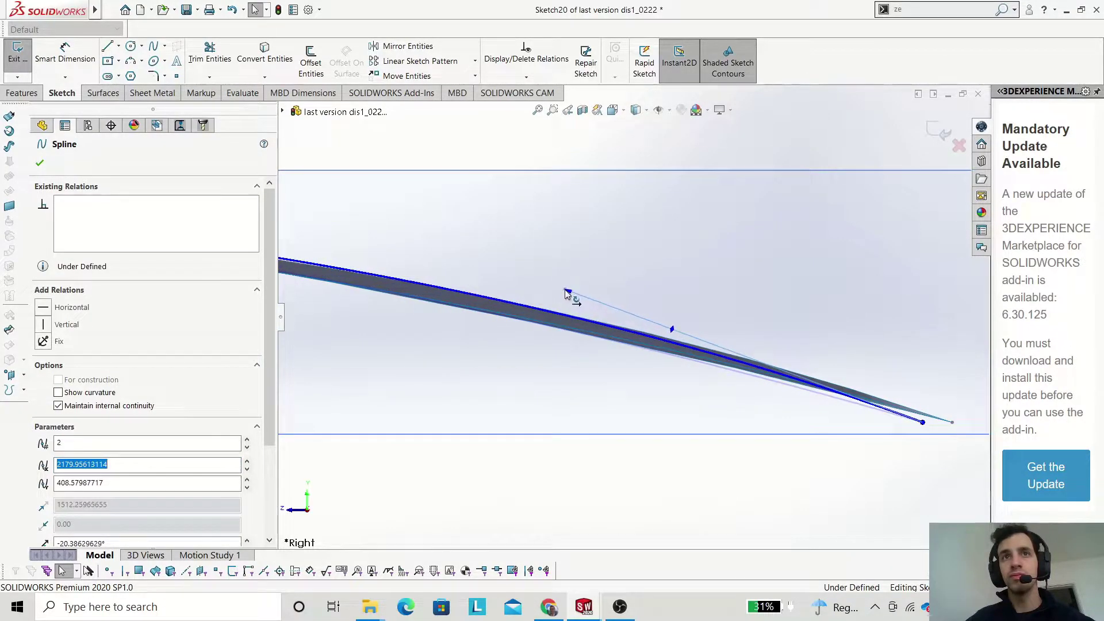
scroll(767, 288, "up", 5)
middle_click_drag(575, 373, 795, 292)
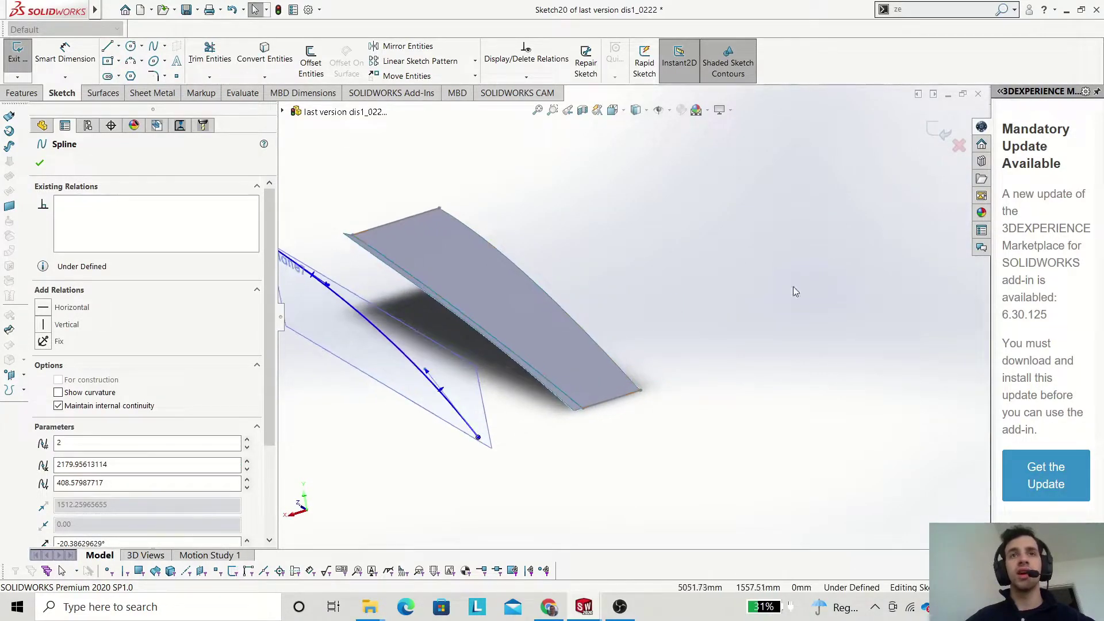
left_click(935, 128)
Examine the new side curve's shape and position relative to the adjacent edge of the hood surface.
mouse_move(576, 303)
middle_mouse_down()
mouse_move(448, 387)
mouse_move(482, 365)
mouse_move(779, 305)
middle_mouse_up()
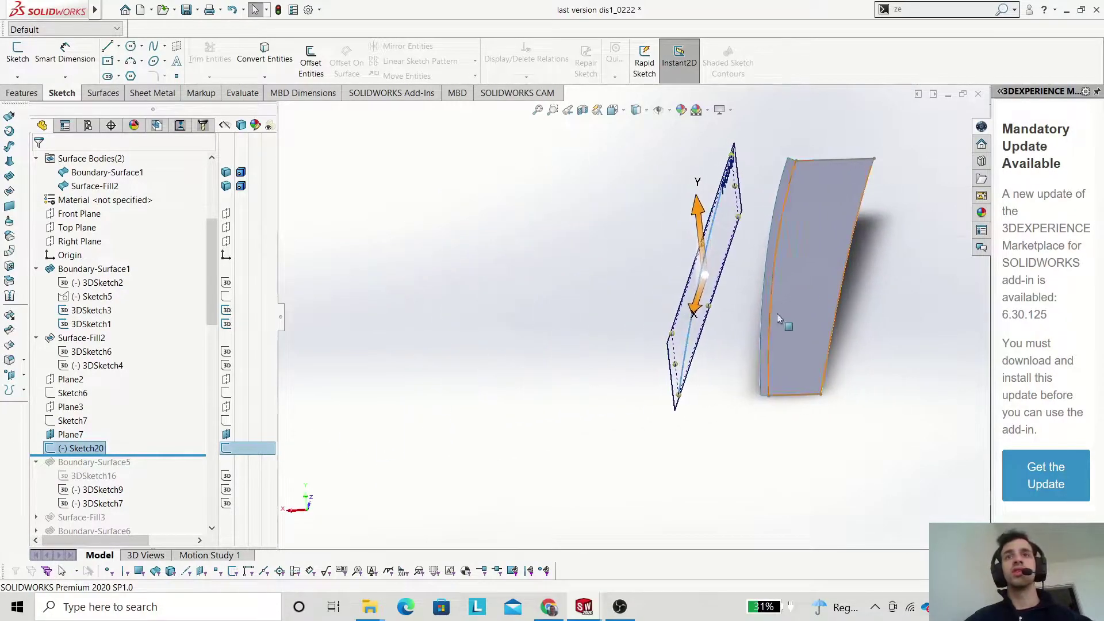
left_click(692, 438)
scroll(754, 292, "up", 1)
scroll(753, 293, "down", 2)
middle_click_drag(706, 298, 766, 276)
scroll(559, 208, "down", 2)
scroll(629, 302, "up", 2)
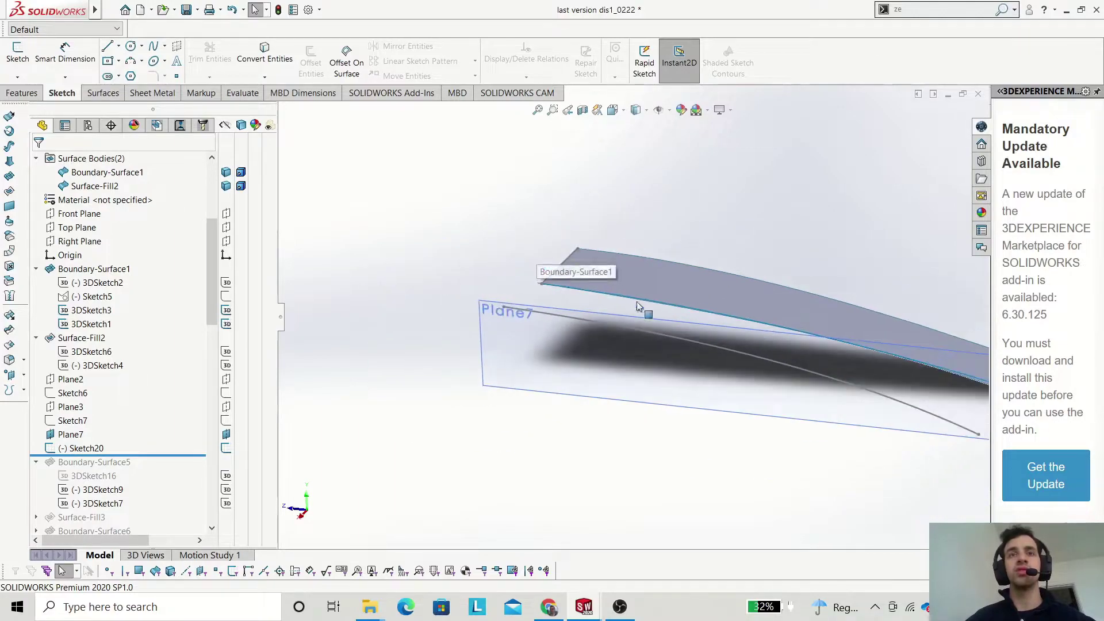
middle_click_drag(599, 331, 549, 376)
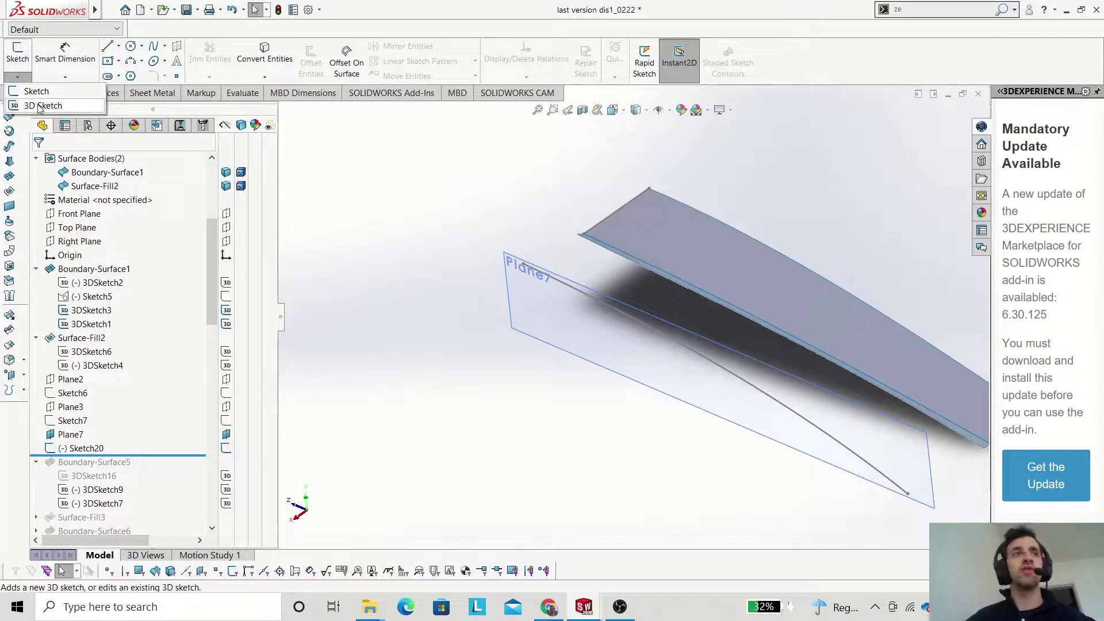
left_click(639, 267)
middle_click_drag(640, 267, 698, 359)
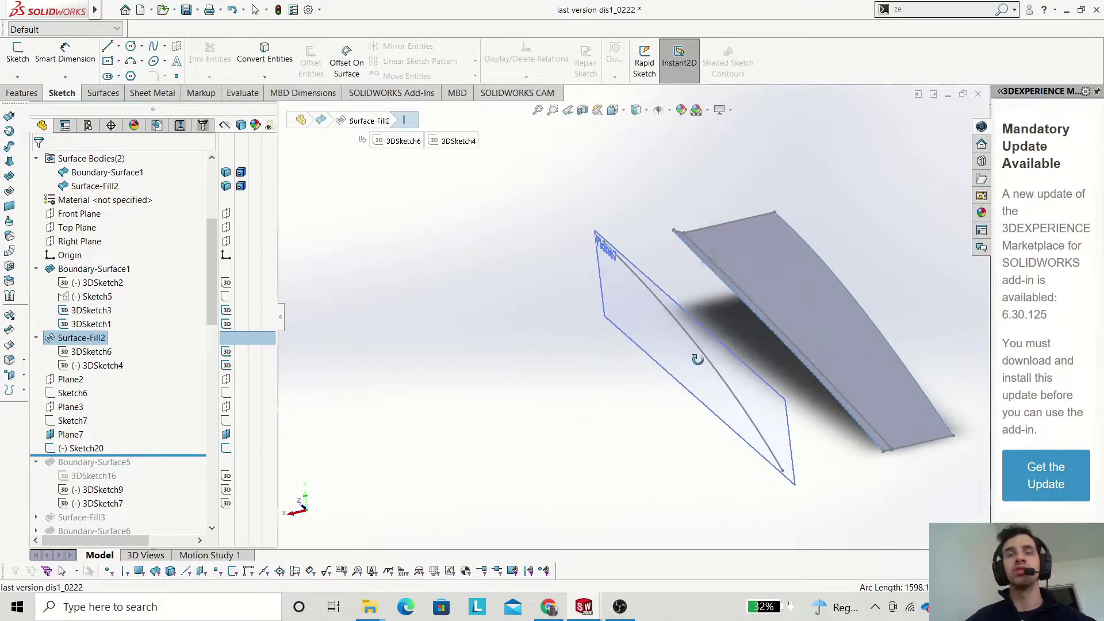
left_click(412, 315)
scroll(468, 312, "up", 2)
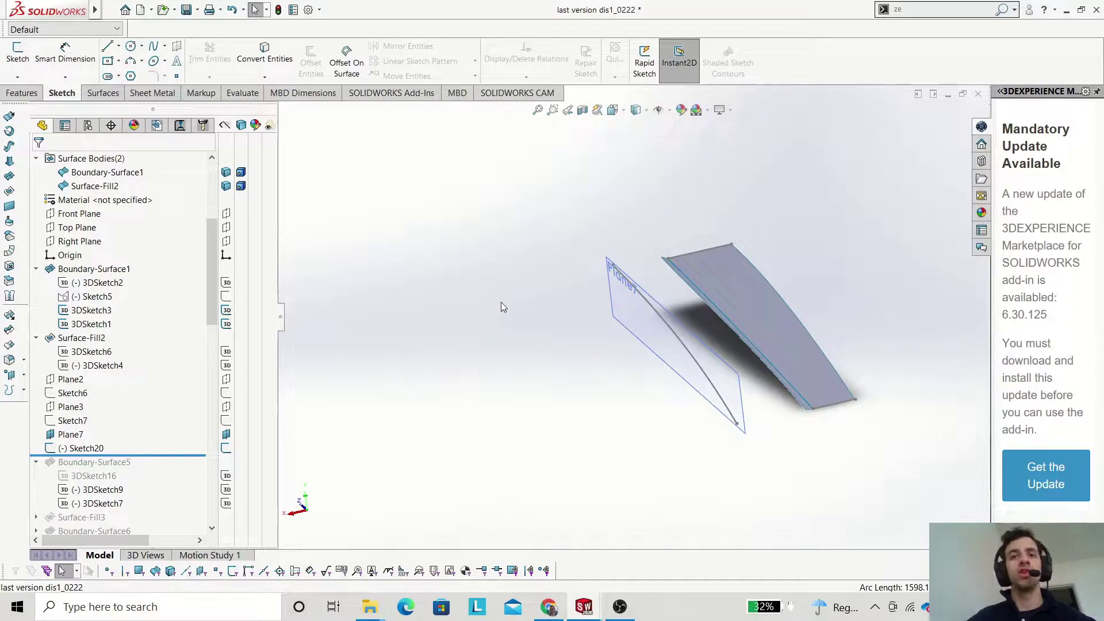
In a new 3D sketch, connect the raised end of the side curve to the nearest hood surface corner with a two-point spline.
left_click(17, 77)
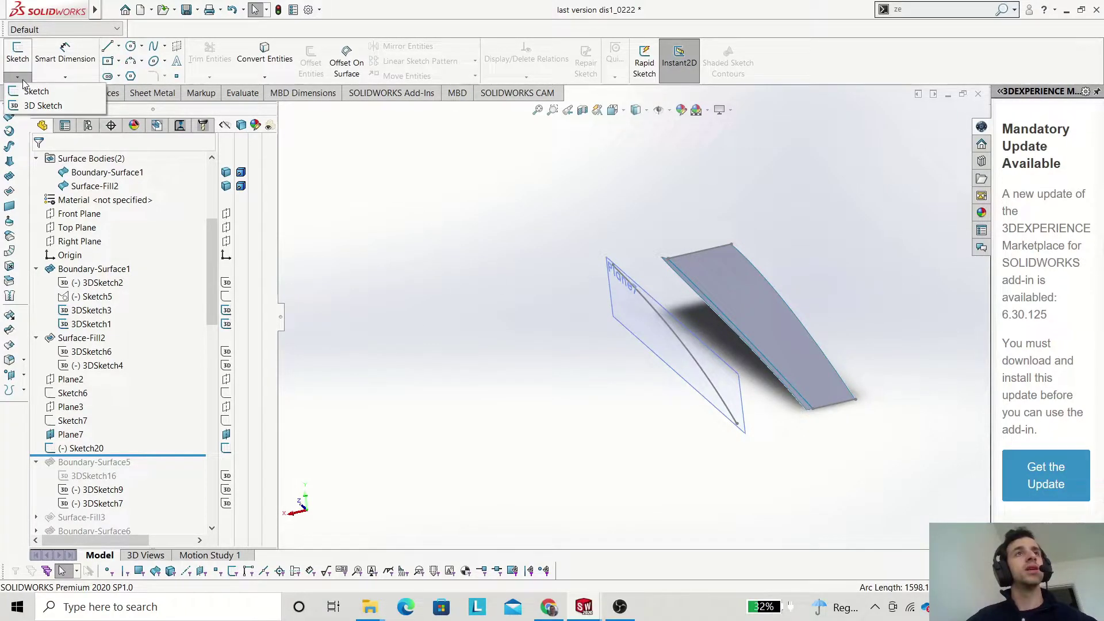
left_click(38, 107)
left_click(40, 106)
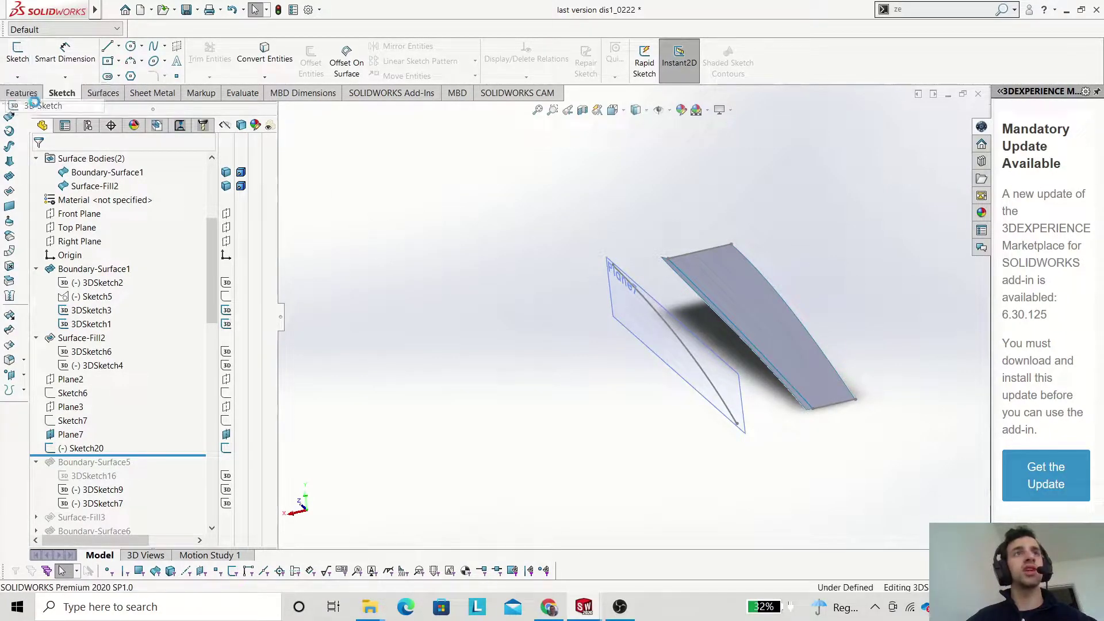
scroll(554, 249, "down", 5)
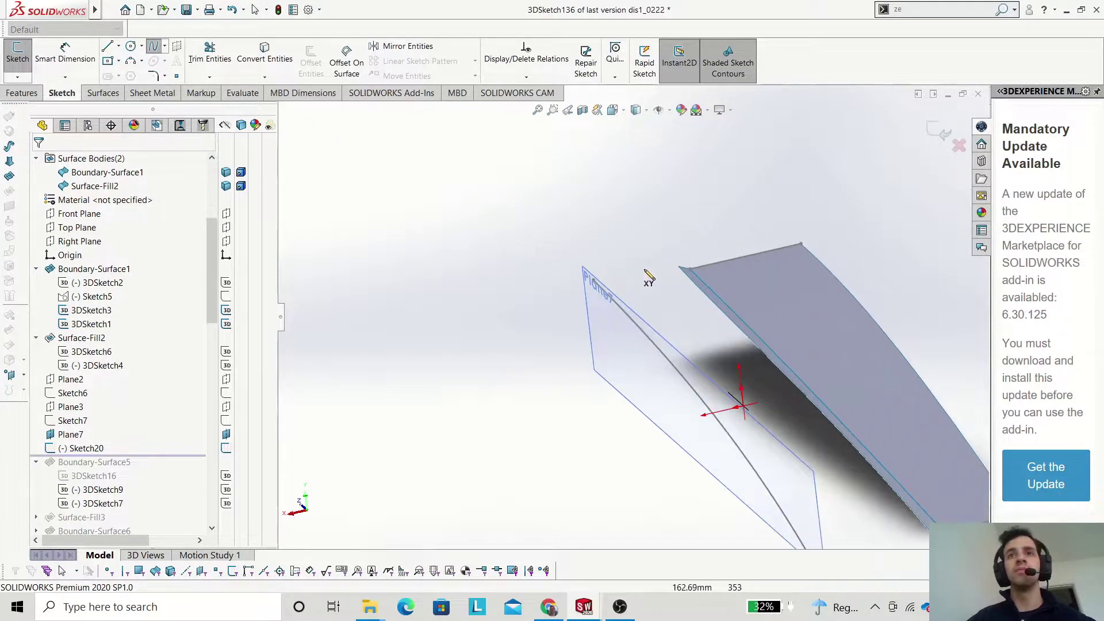
left_click(479, 319)
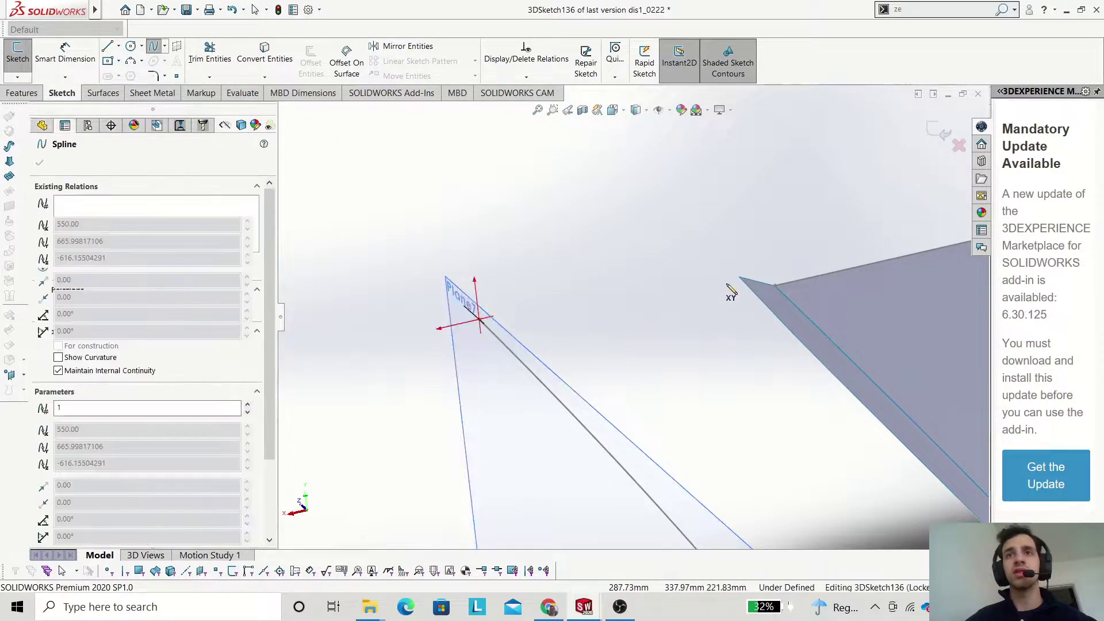
left_click(740, 277)
key("Escape")
mouse_move(733, 288)
middle_mouse_down()
mouse_move(690, 296)
mouse_move(705, 357)
mouse_move(595, 420)
middle_mouse_up()
middle_click_drag(771, 268, 684, 371)
scroll(684, 371, "down", 6)
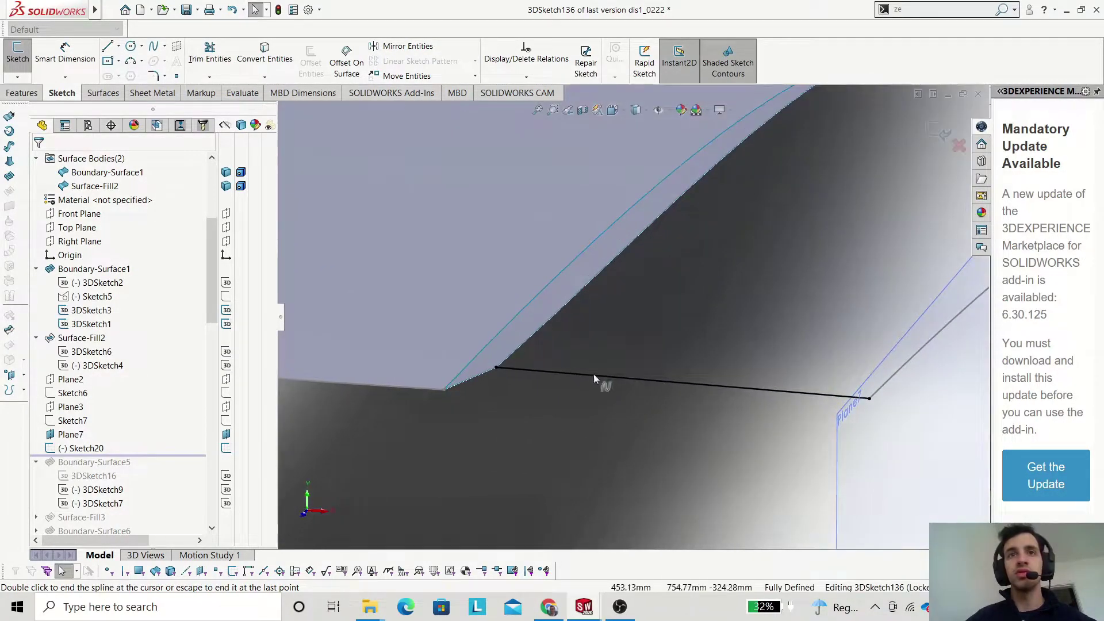
key("Escape")
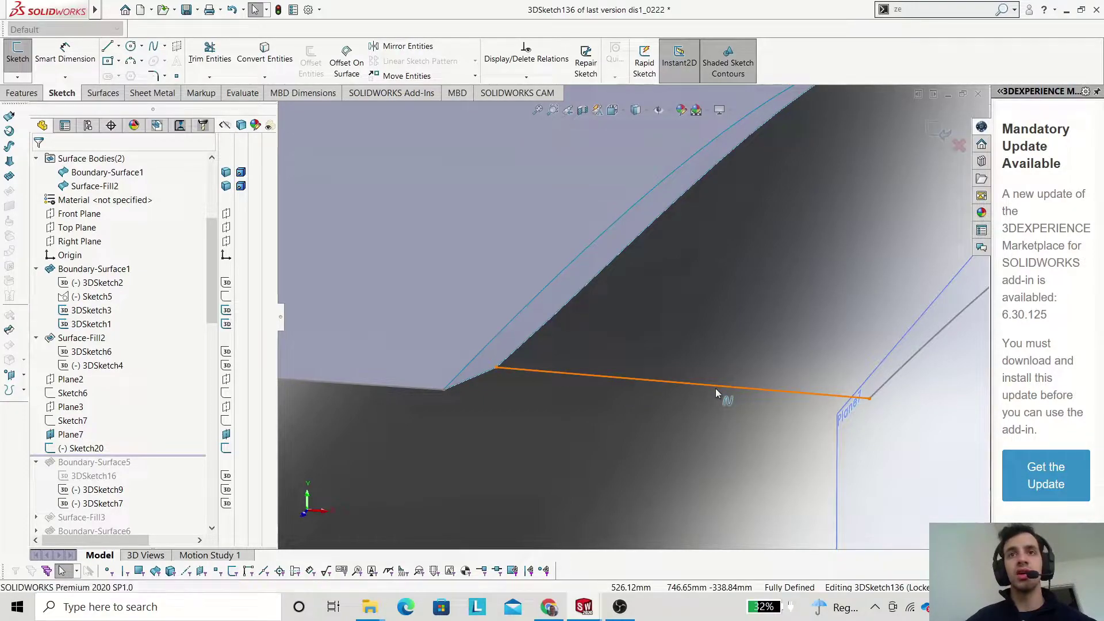
Make the connecting spline tangent to the short end edge of the hood strip at the raised corner.
left_click(715, 388)
middle_click_drag(666, 451, 695, 348)
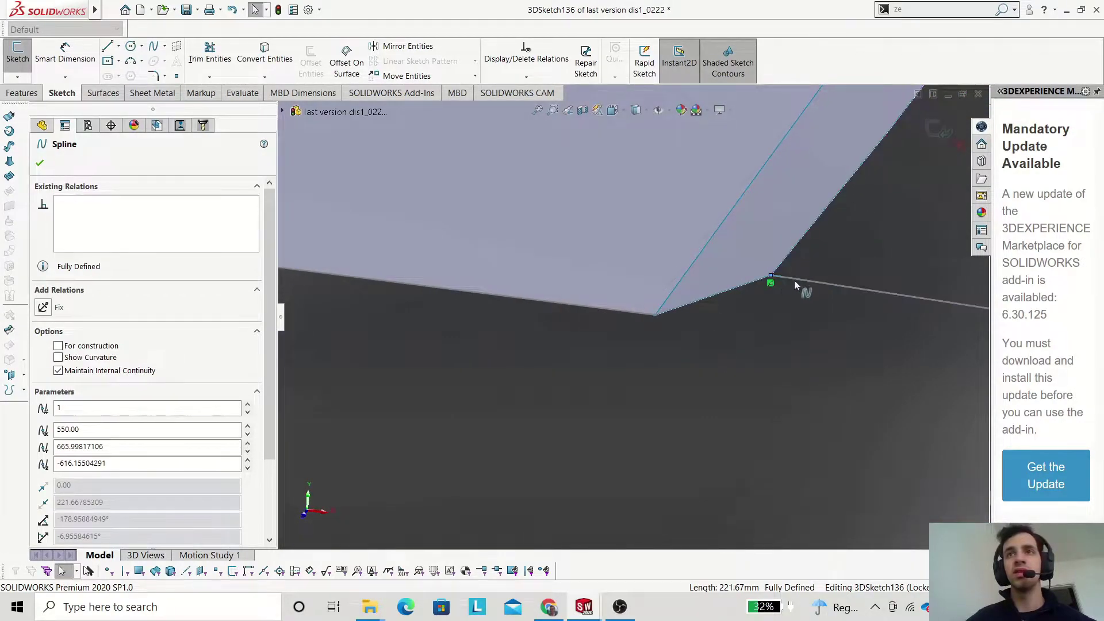
left_click(740, 286, "ctrl")
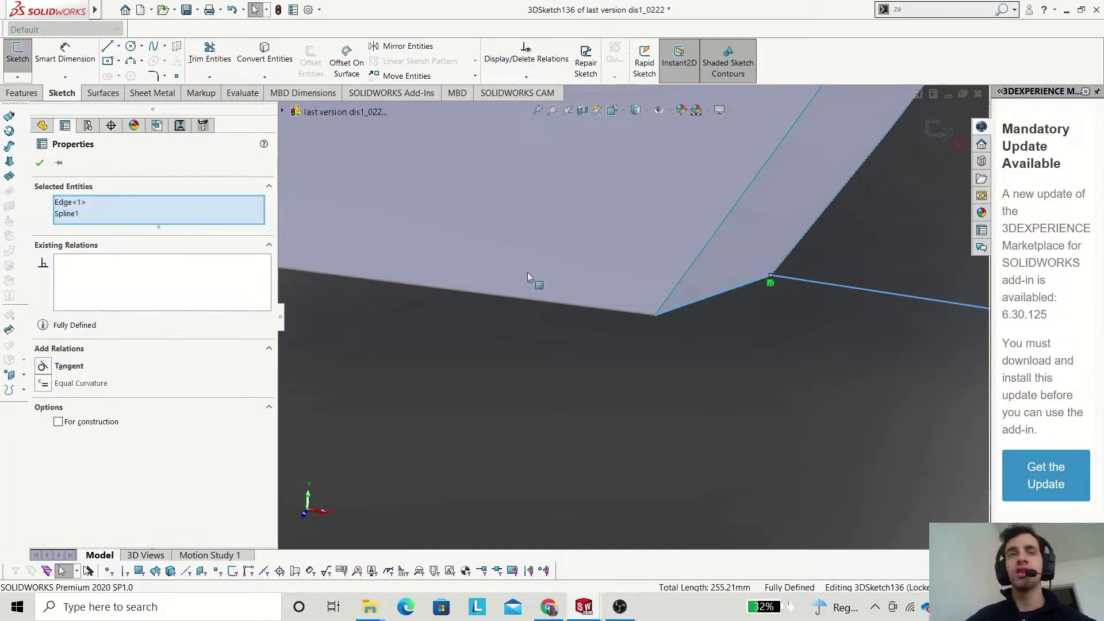
left_click(41, 367)
left_click(441, 334)
Adjust the curvature of the connecting spline near the strip's raised corner with its tangent handle, and exit the sketch.
middle_click_drag(442, 333, 735, 313)
left_click_drag(697, 237, 594, 285)
left_click(687, 357)
middle_click_drag(724, 365, 487, 192)
scroll(683, 381, "up", 6)
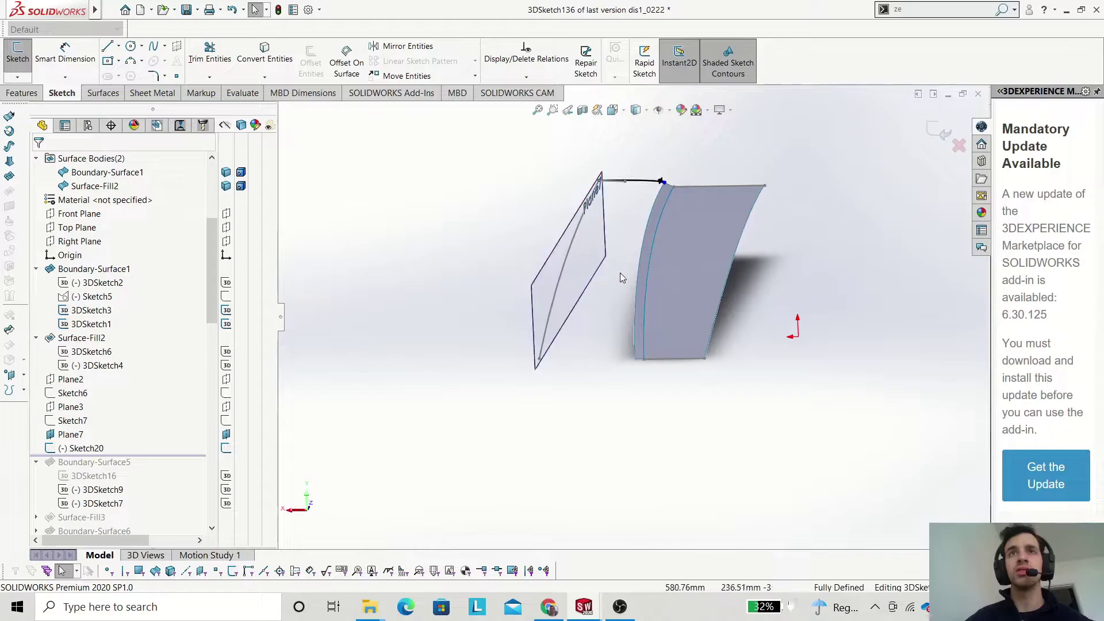
middle_click_drag(618, 273, 649, 344, "ctrl")
middle_click_drag(636, 263, 659, 300)
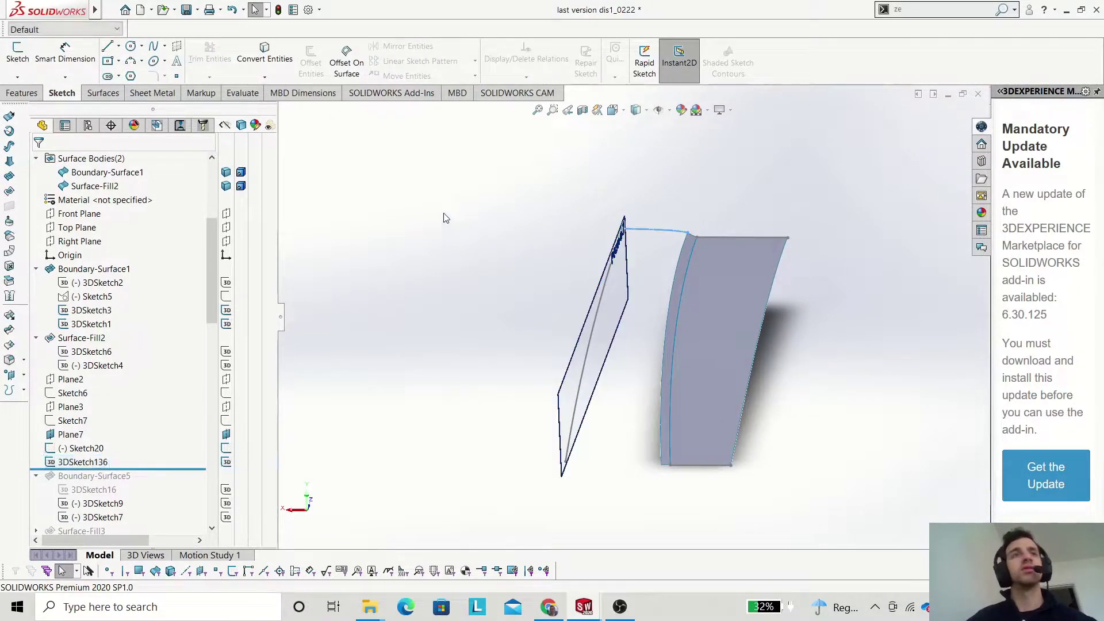
In a new 3D sketch, connect the low end of the side curve to the nearest hood strip corner with a two-point spline.
left_click(33, 107)
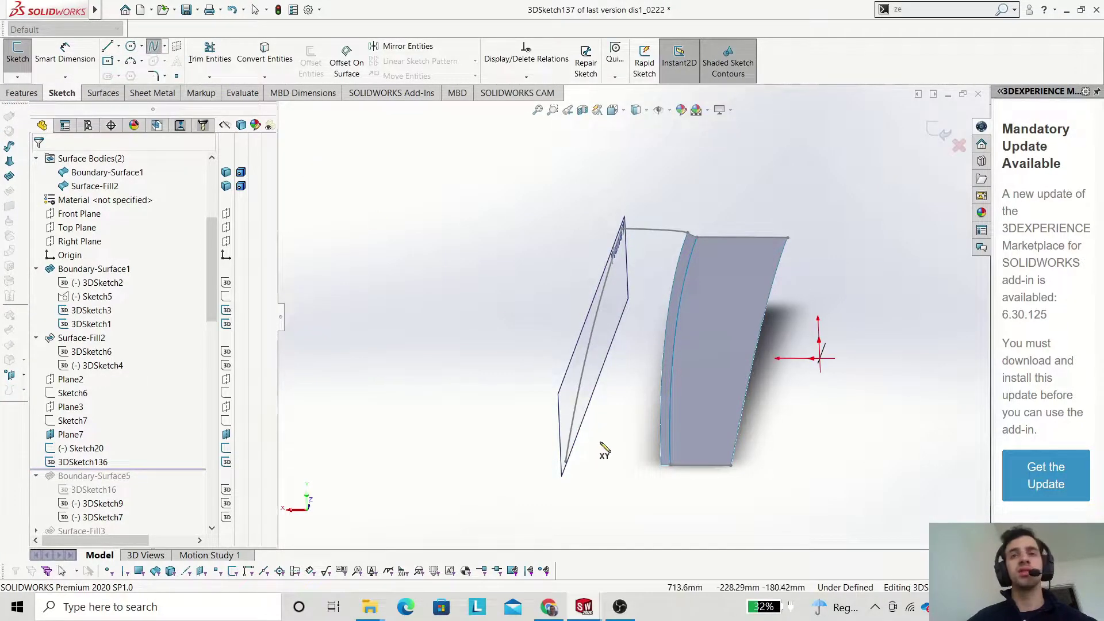
middle_click_drag(602, 467, 871, 329)
scroll(767, 319, "down", 1)
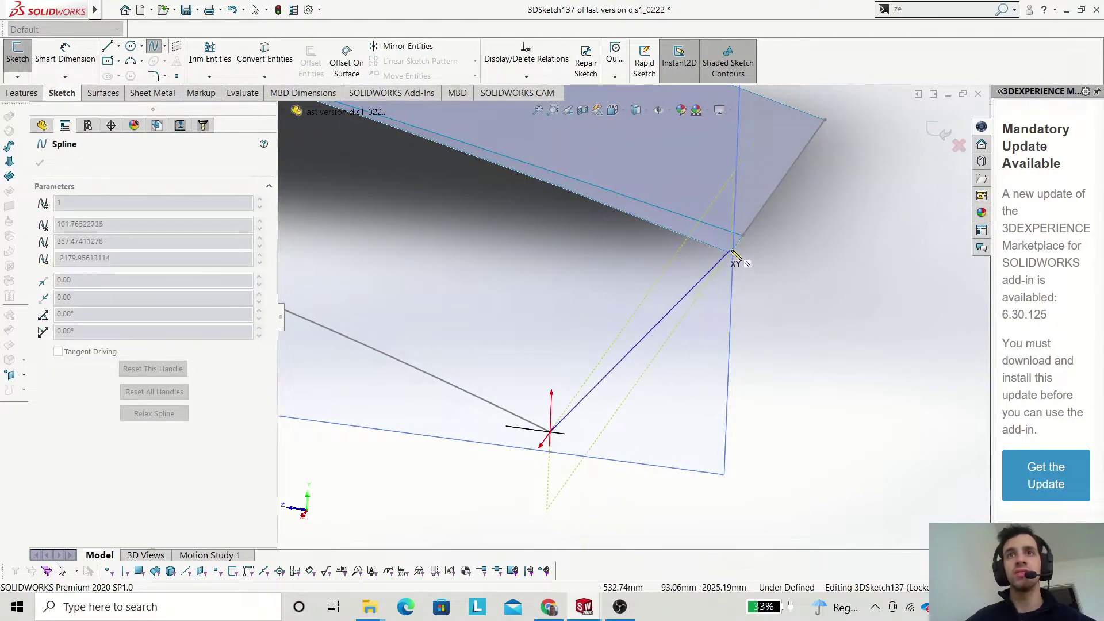
scroll(765, 279, "down", 3)
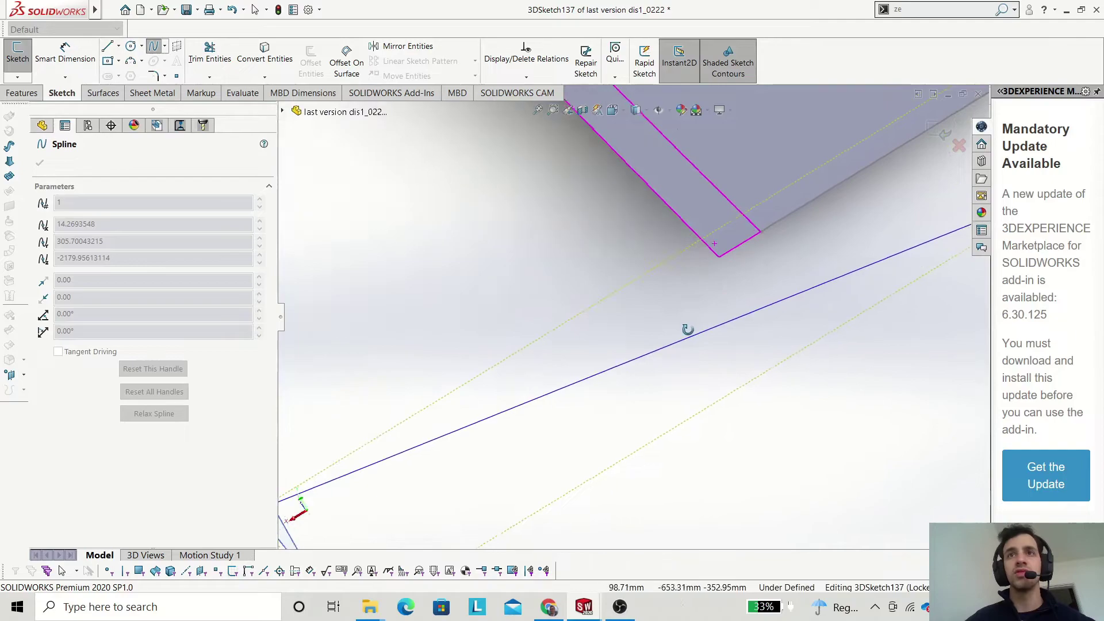
double_click(722, 260)
Try to bend the low connecting spline at the hood strip corner with its tangent handle to about 8.88°.
scroll(706, 316, "up", 5)
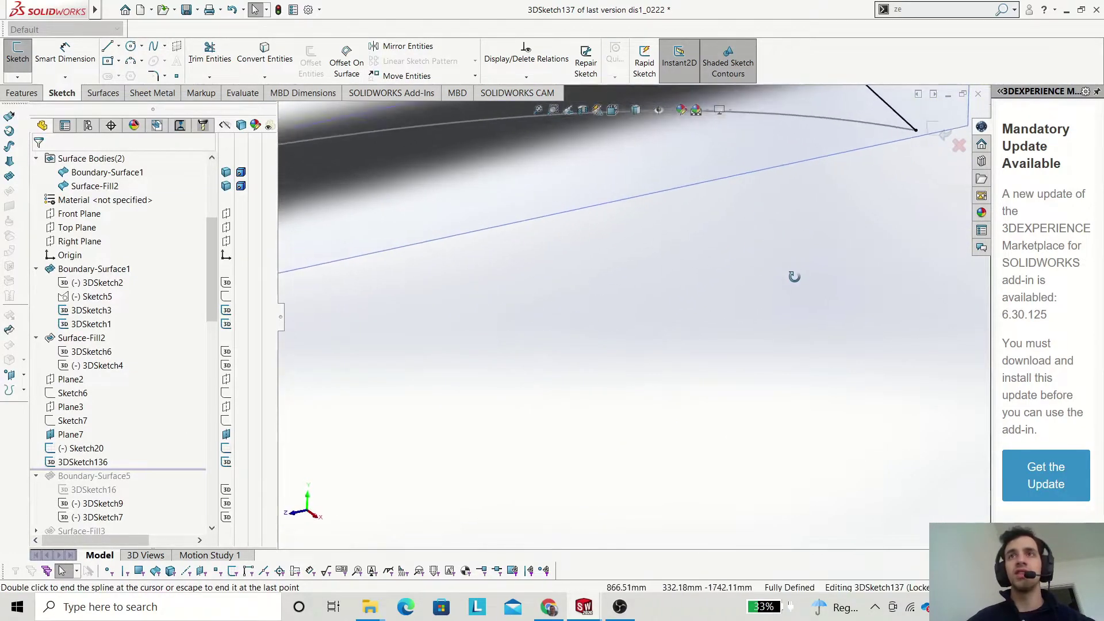
scroll(753, 207, "down", 5)
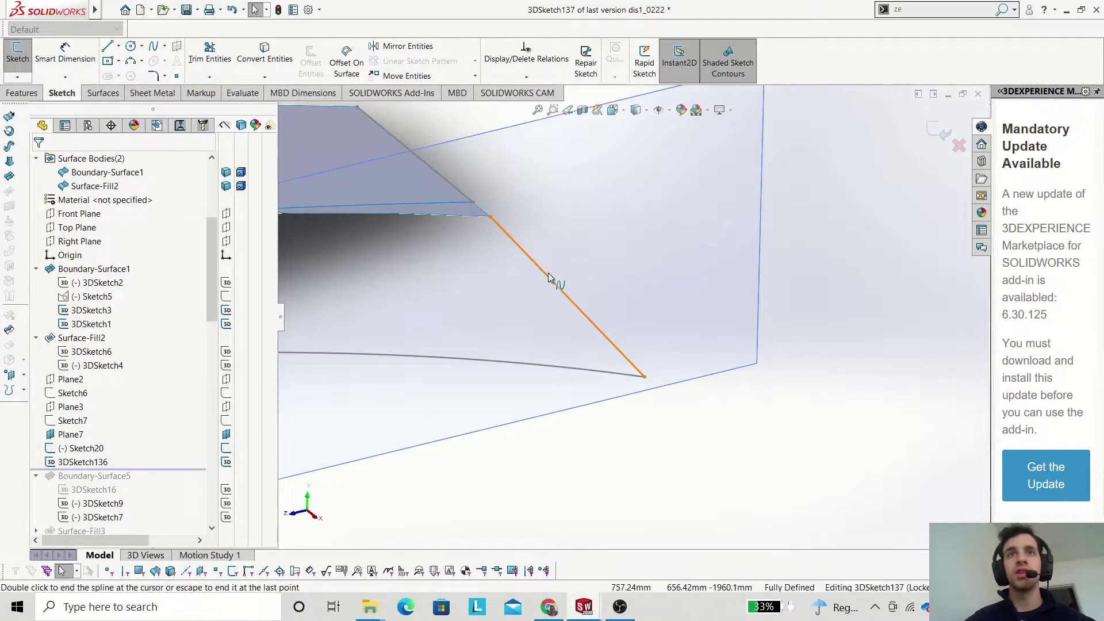
left_click(549, 274)
left_click_drag(533, 267, 541, 263)
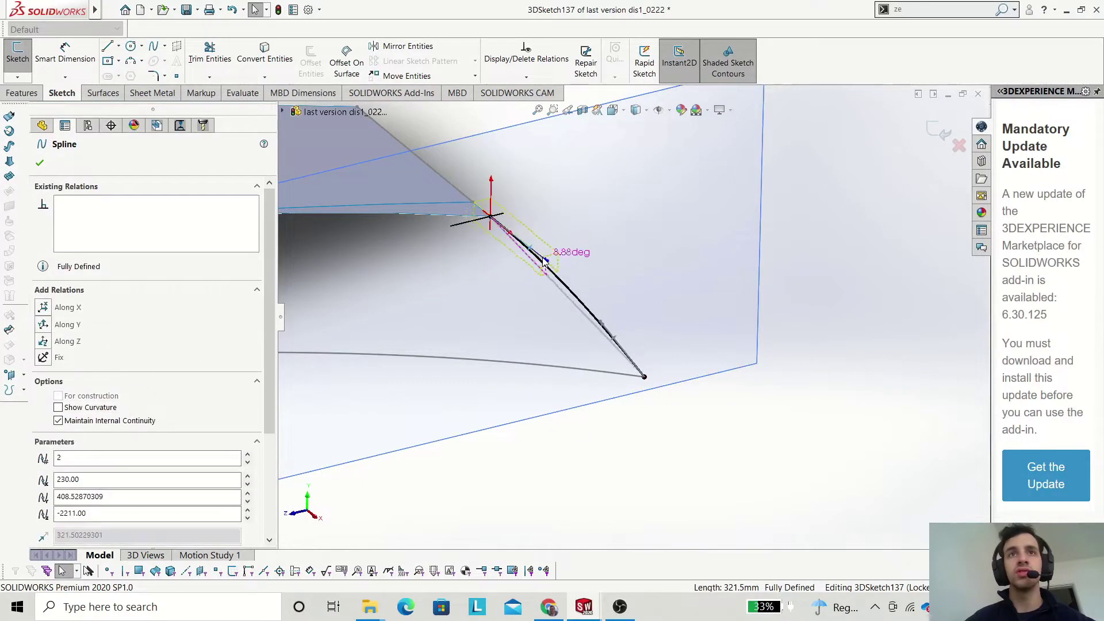
mouse_move(665, 367)
middle_mouse_down()
mouse_move(500, 423)
mouse_move(536, 320)
middle_mouse_up()
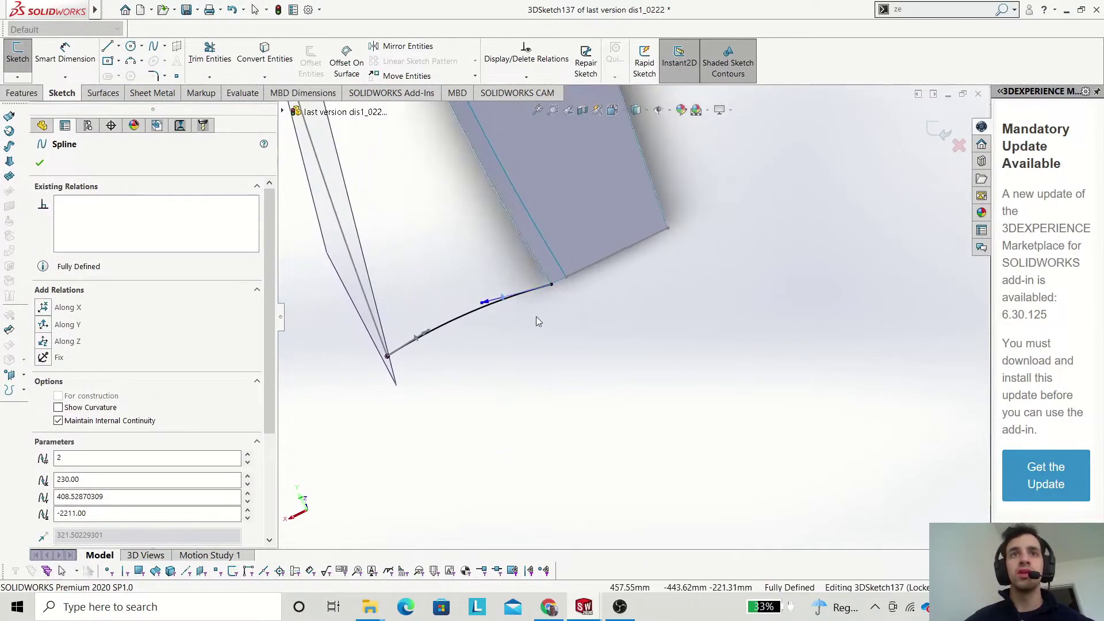
key("Escape")
In a top view, bend the strip-side end of the low connecting spline into line with the strip's short end edge.
key("space")
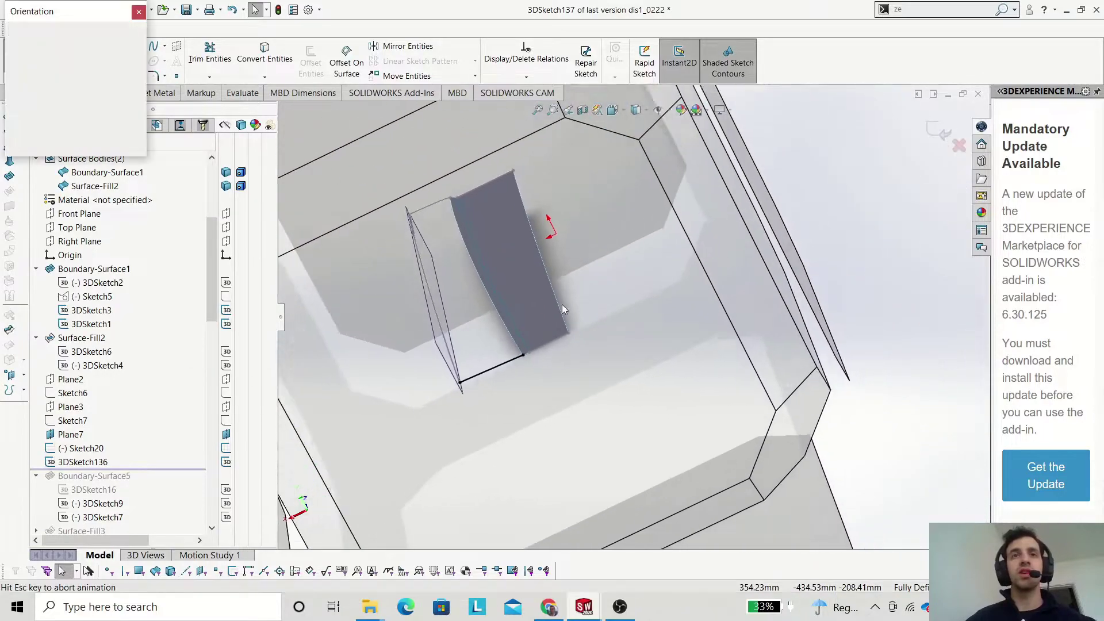
left_click(474, 304)
scroll(586, 420, "up", 2)
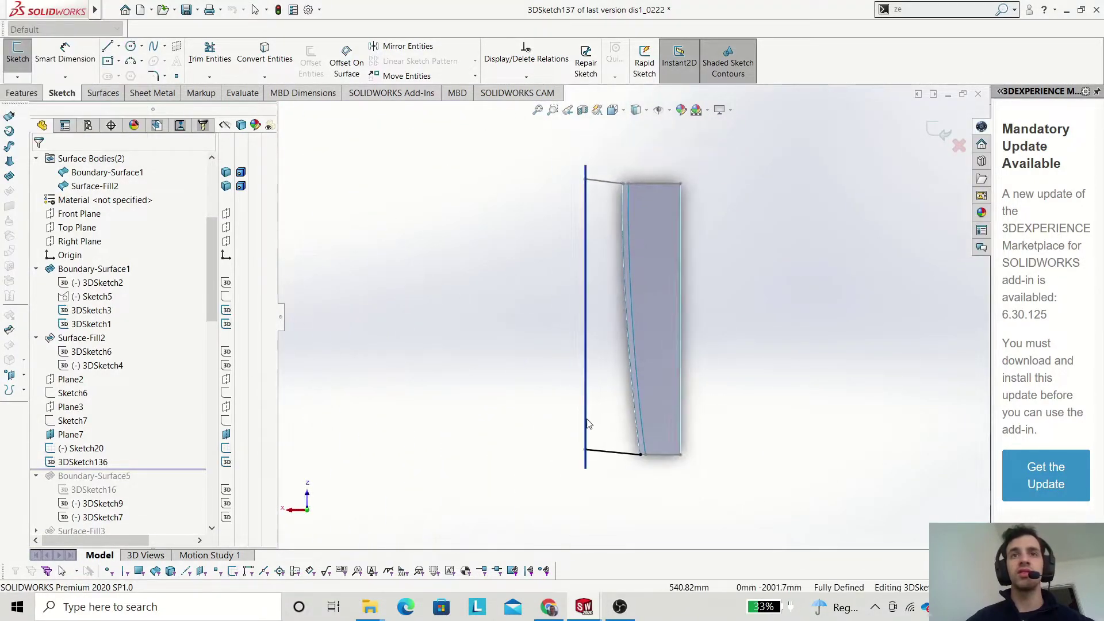
scroll(614, 449, "down", 7)
left_click(666, 325)
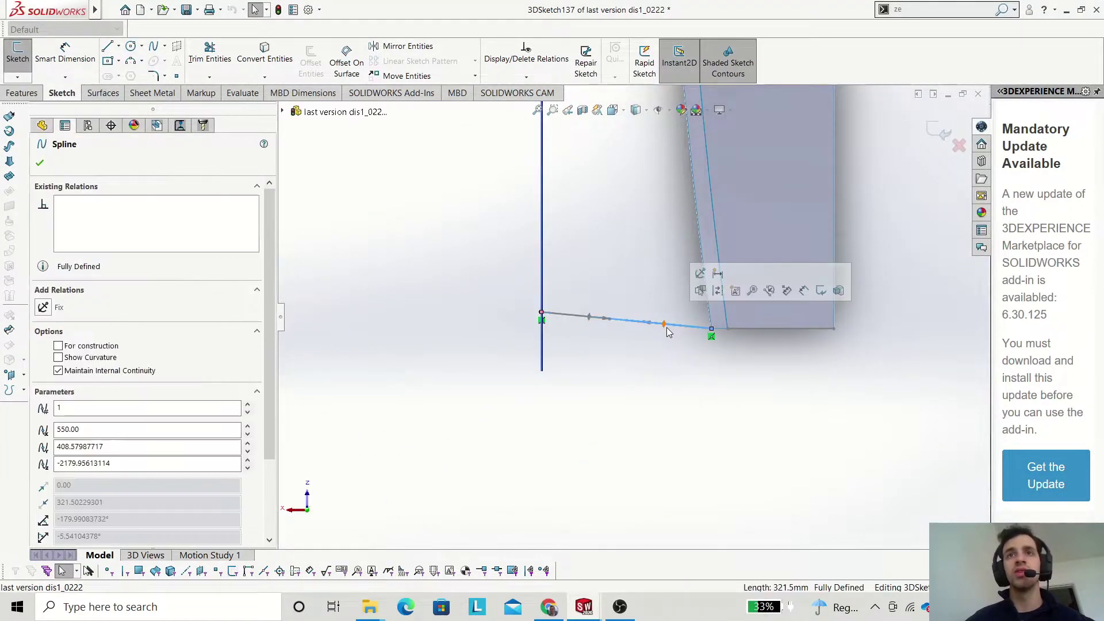
mouse_move(645, 324)
left_mouse_down()
mouse_move(642, 341)
mouse_move(639, 330)
left_mouse_up()
left_click(630, 328)
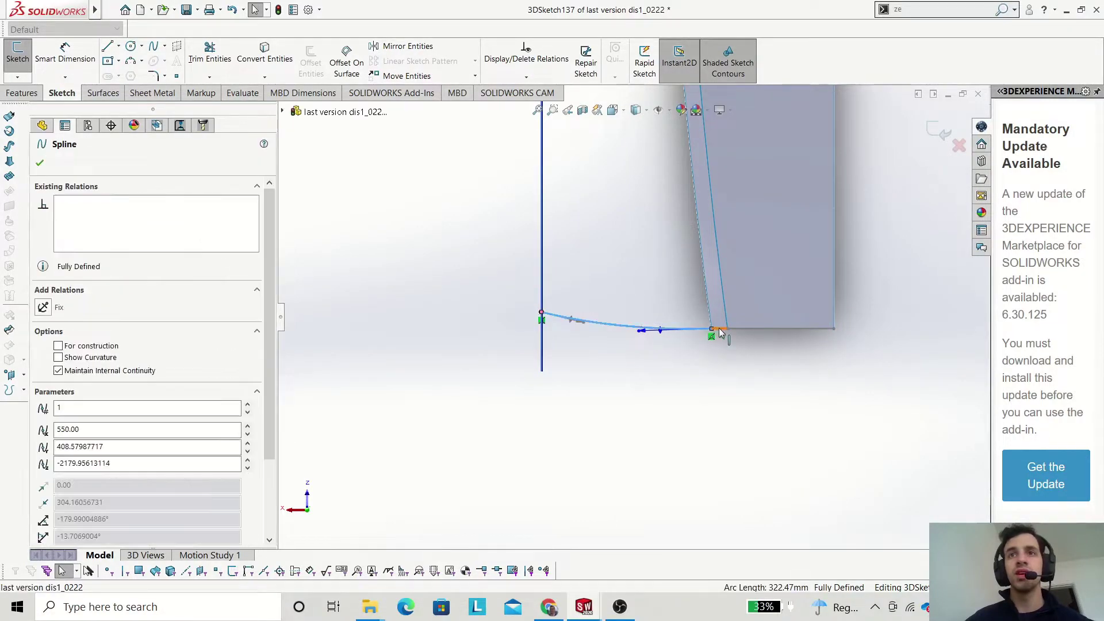
Make the low connecting spline tangent to the short end edge of the hood strip, and exit the sketch.
left_click(720, 332, "ctrl")
key("Escape")
middle_click_drag(644, 407, 715, 310)
scroll(674, 347, "up", 4)
scroll(773, 210, "up", 3)
scroll(782, 215, "down", 5)
scroll(679, 386, "down", 1)
middle_click_drag(698, 387, 796, 320, "ctrl")
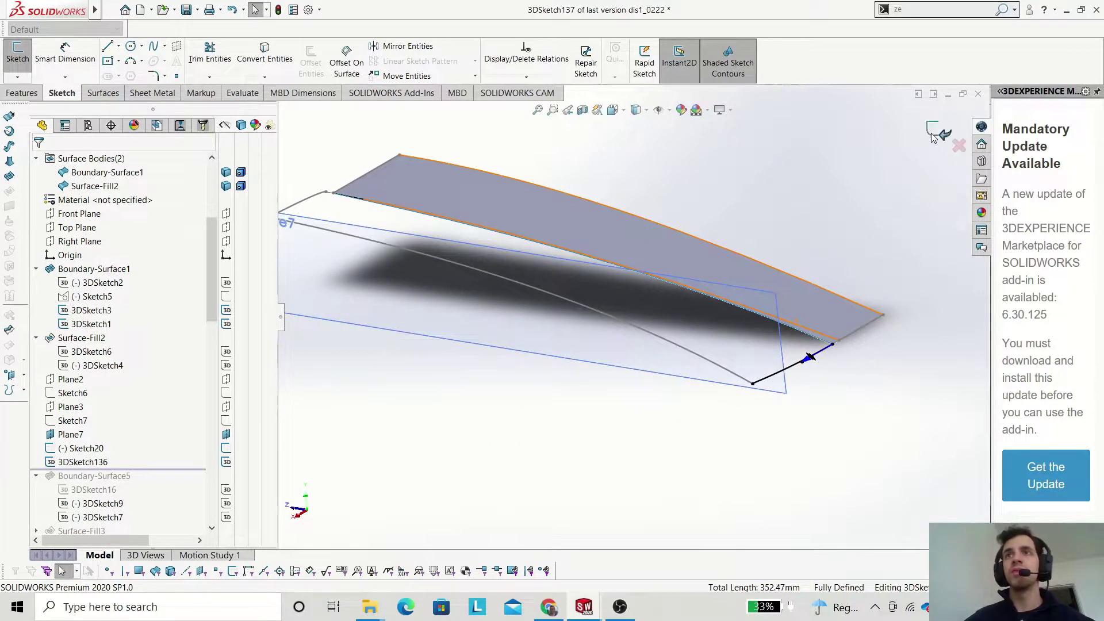
left_click(101, 93)
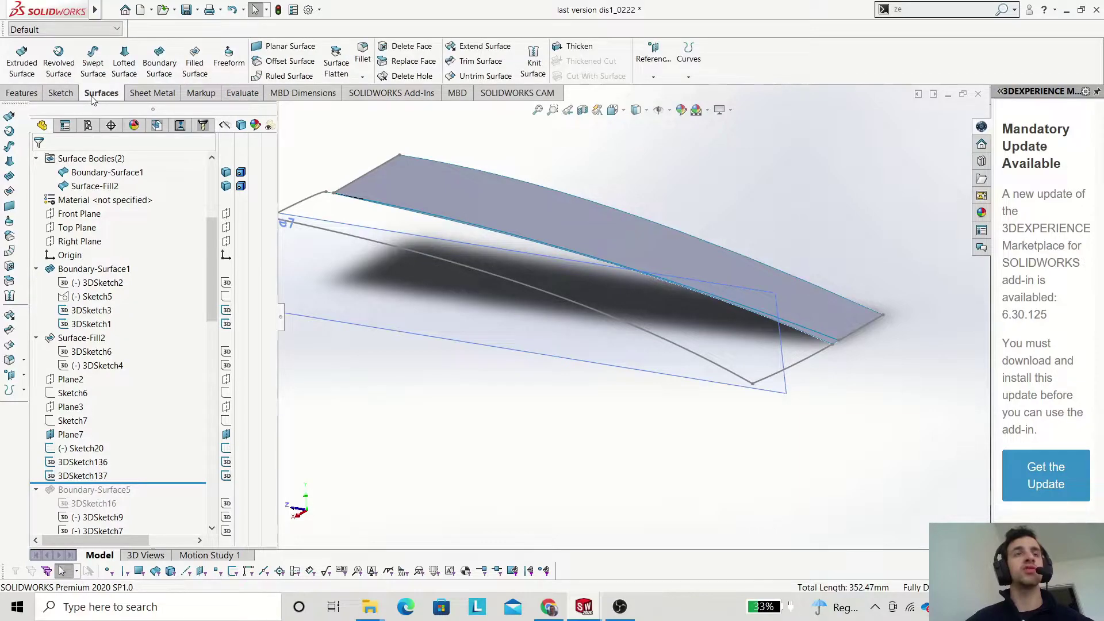
left_click(159, 58)
scroll(399, 374, "up", 3)
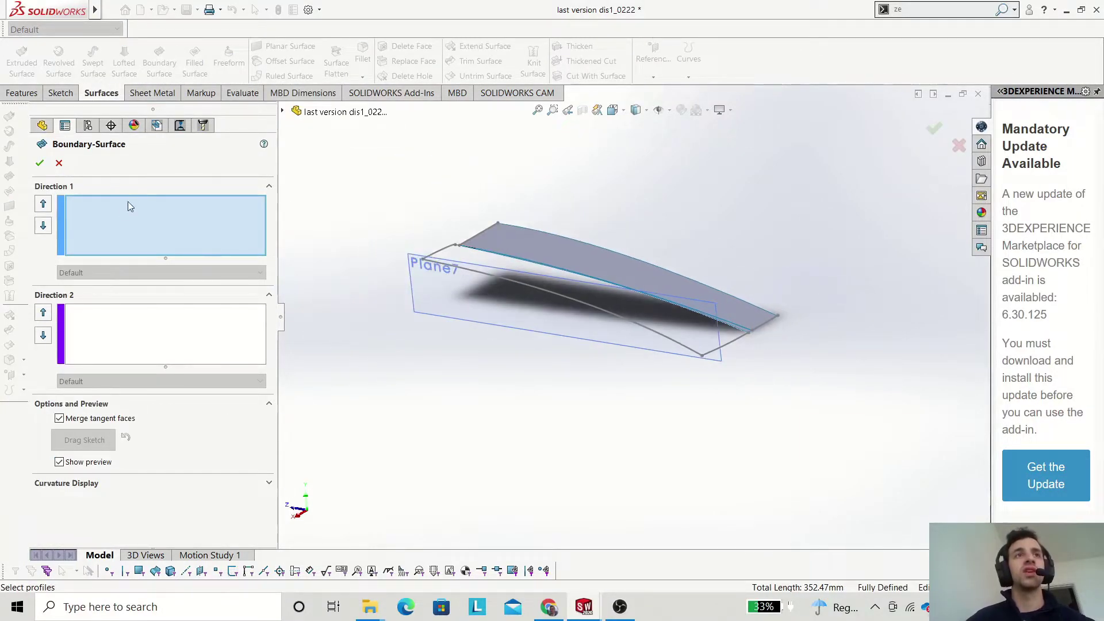
middle_click_drag(476, 362, 572, 325)
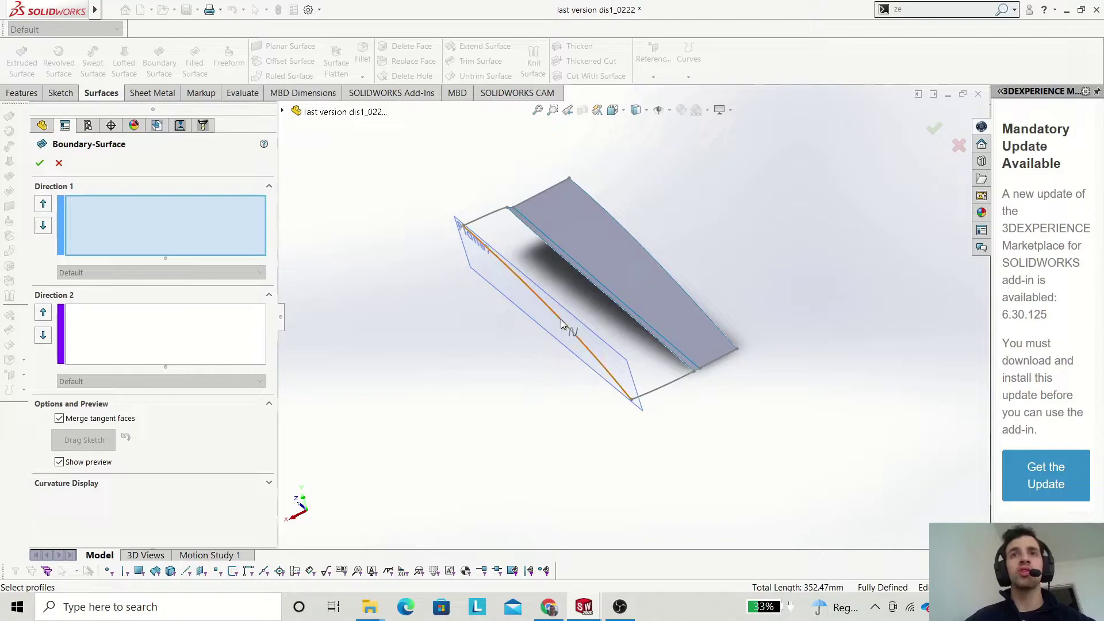
left_click(561, 325)
scroll(637, 292, "down", 4)
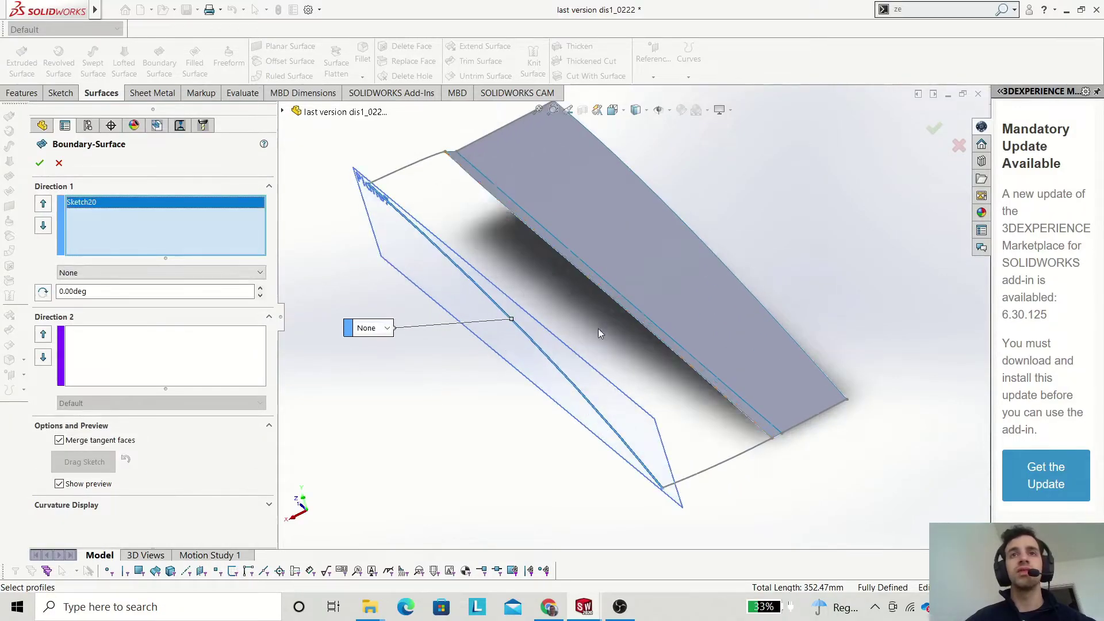
left_click(642, 286)
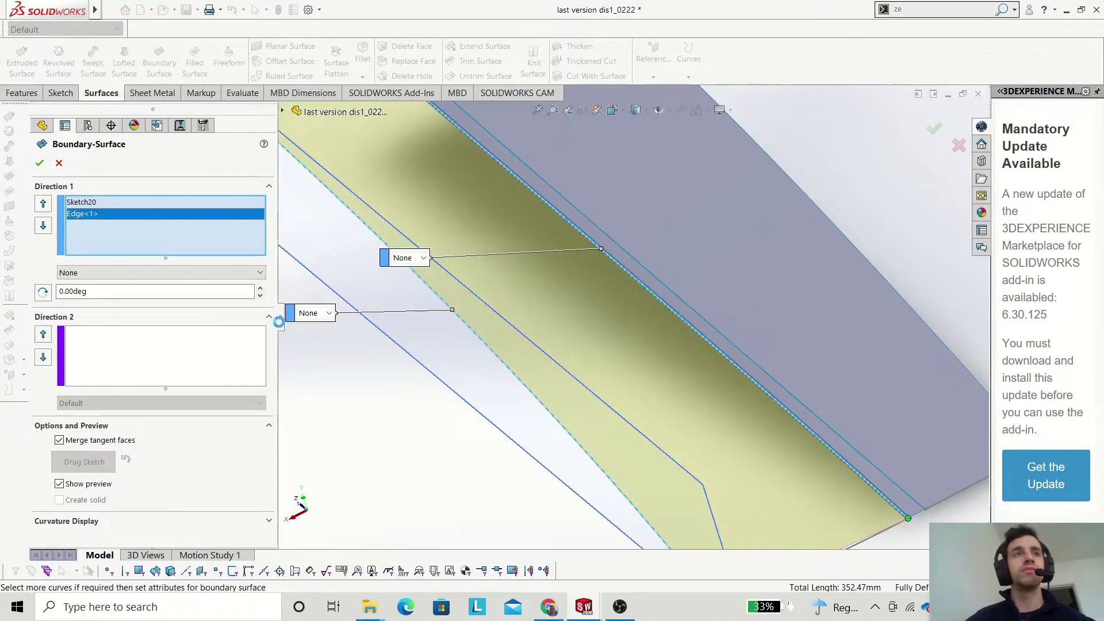
key("Escape")
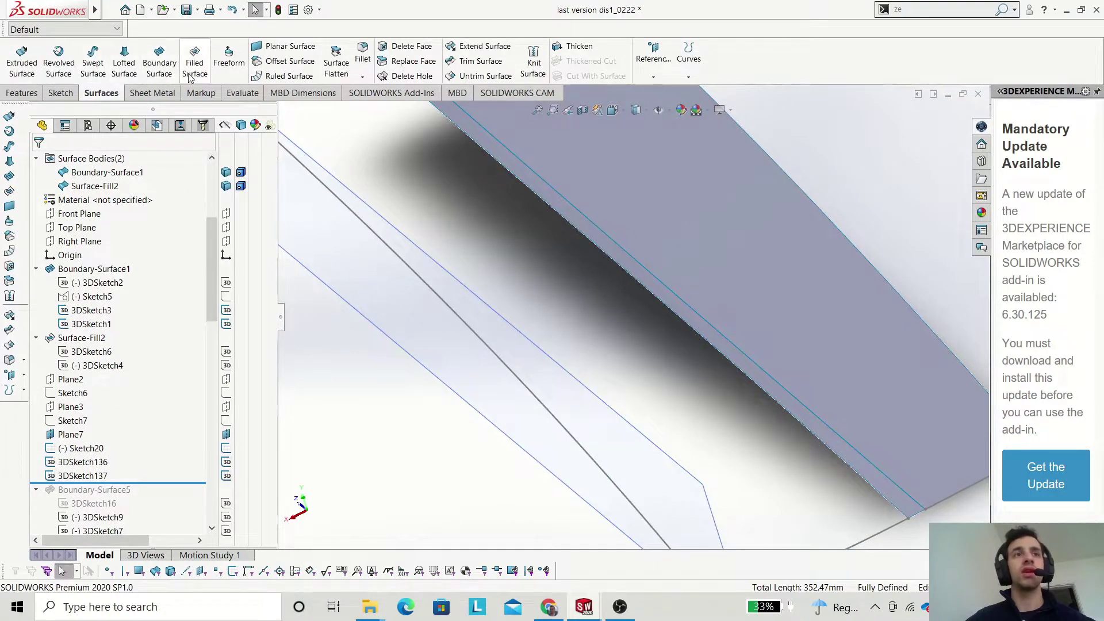
Start a Boundary Surface with the side curve Sketch20 and the facing long edge of the hood strip as Direction 1 curves.
left_click(160, 66)
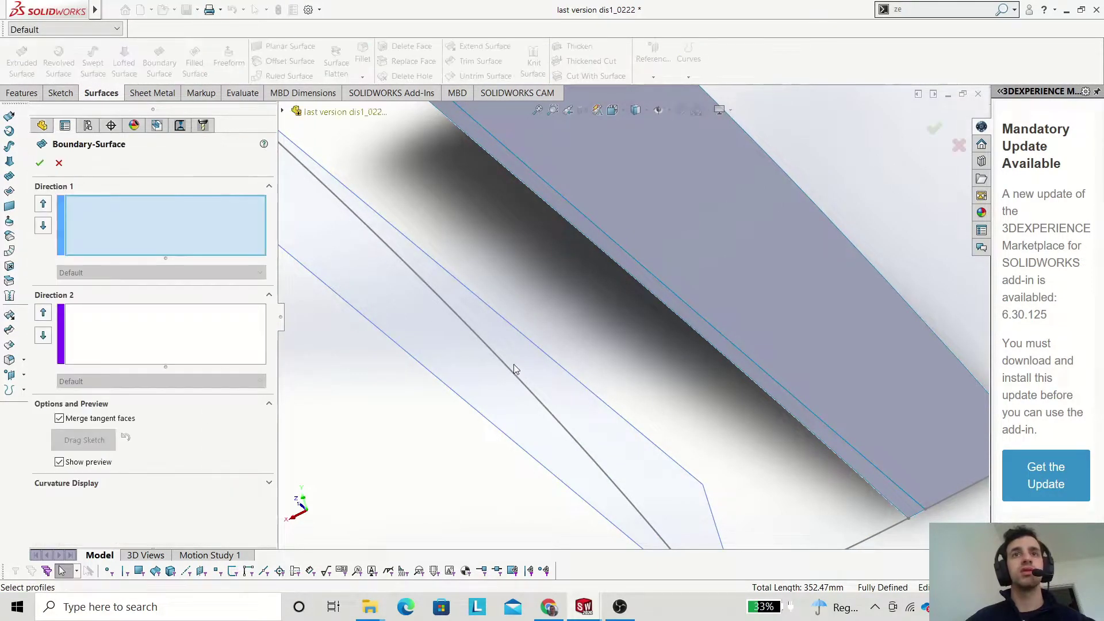
left_click(506, 366)
left_click(677, 318)
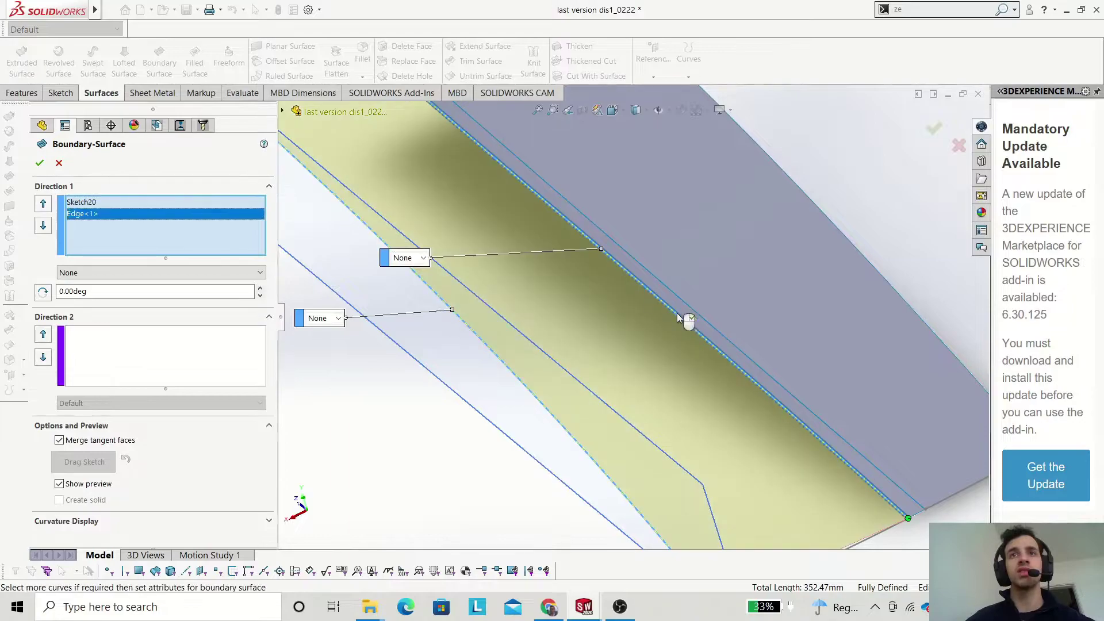
scroll(678, 317, "up", 5)
Add the connecting splines 3DSketch137 and 3DSketch136 as Direction 2 curves and create the boundary surface.
left_click(172, 350)
middle_click_drag(679, 415, 684, 345, "ctrl")
left_click(673, 342)
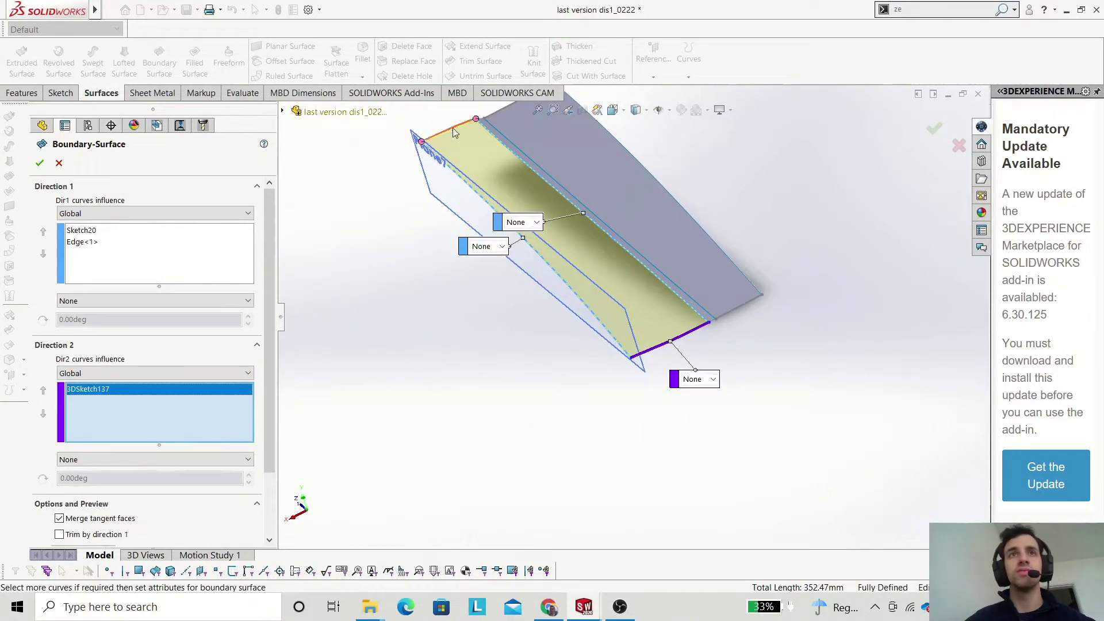
left_click(453, 133)
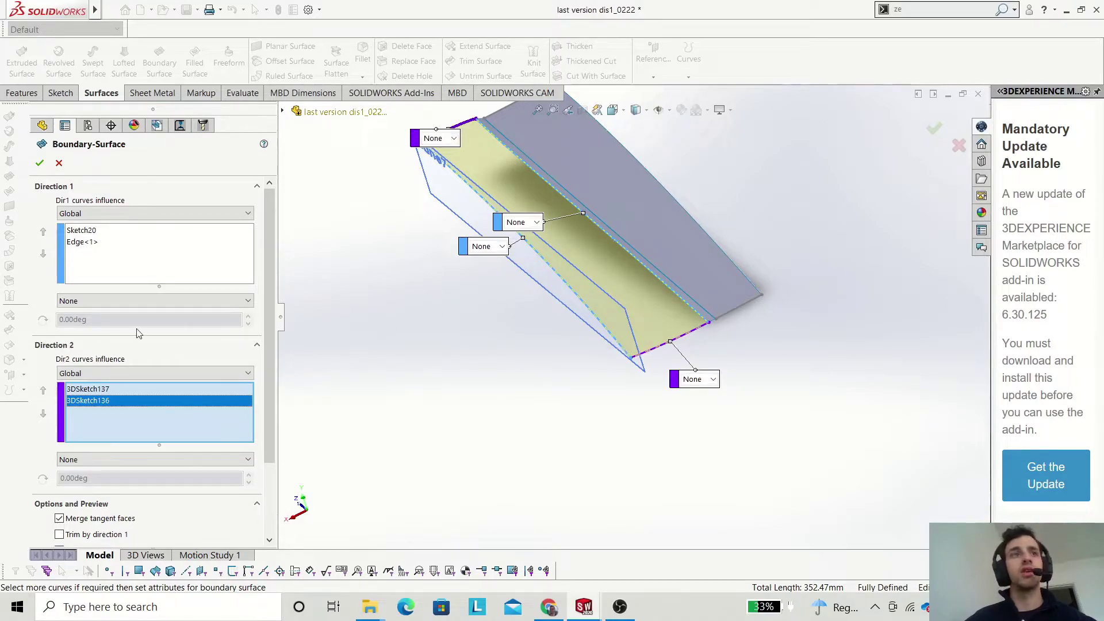
middle_click_drag(372, 349, 433, 375)
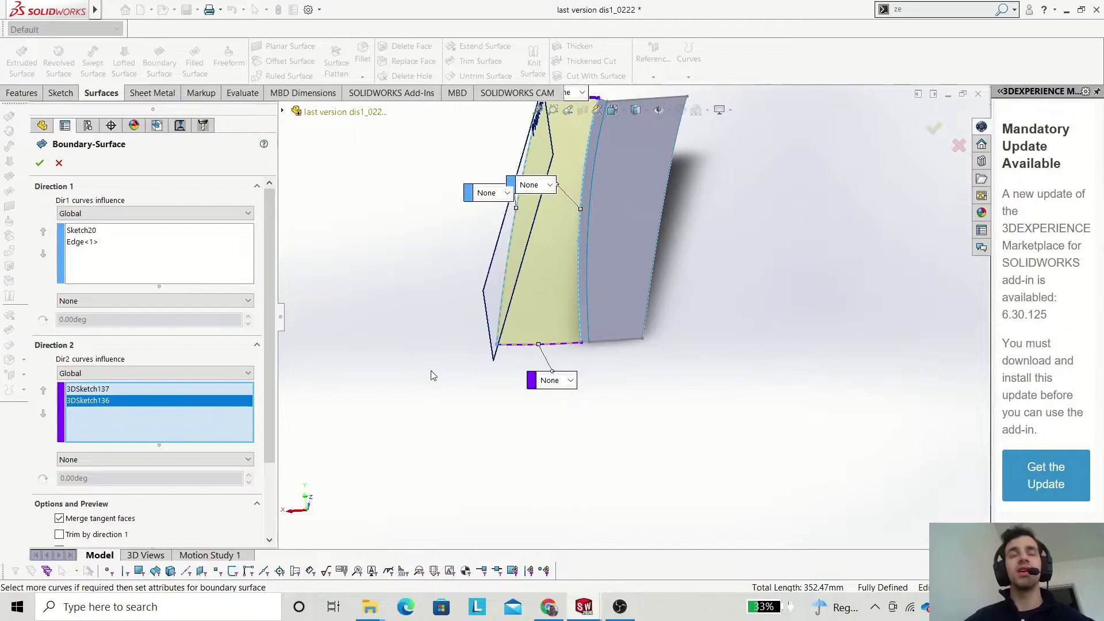
middle_click_drag(532, 391, 650, 447, "ctrl")
scroll(710, 294, "down", 3)
middle_click_drag(650, 379, 825, 365)
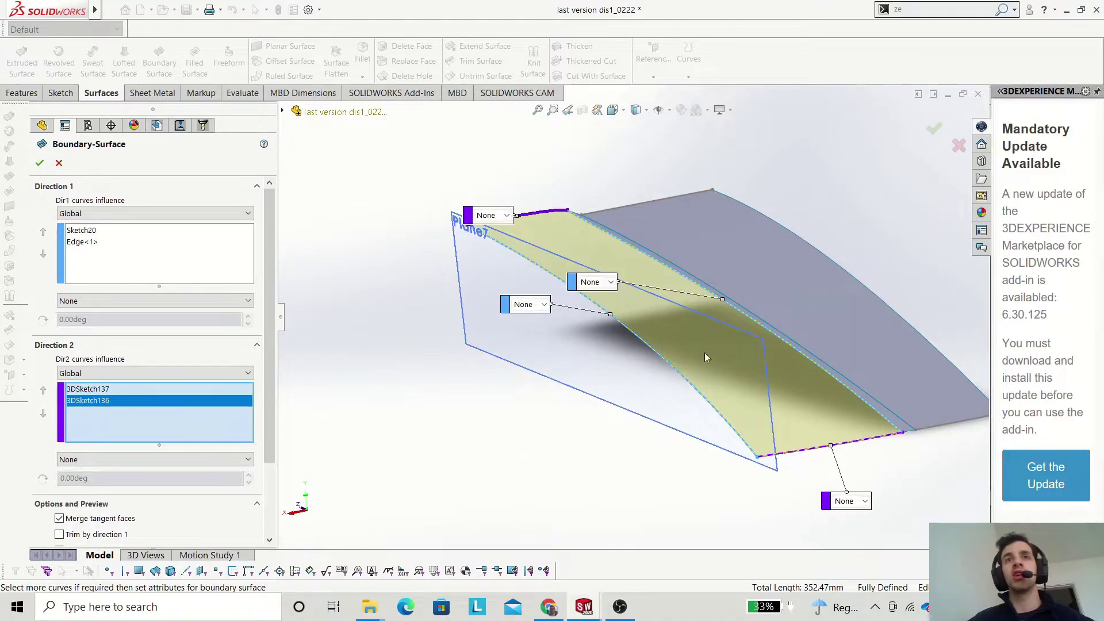
mouse_move(712, 415)
middle_mouse_down()
mouse_move(673, 402)
mouse_move(660, 432)
mouse_move(709, 377)
mouse_move(696, 407)
middle_mouse_up()
left_click(933, 128)
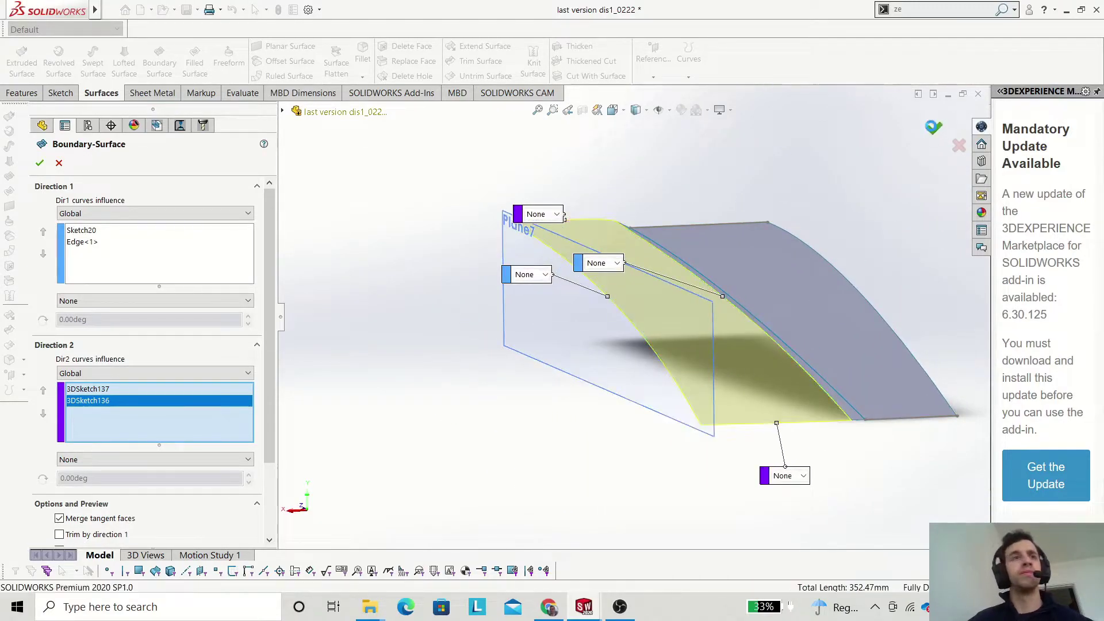
Examine the new boundary surface's shape and its transition across the narrow strip to the original hood surface.
middle_click_drag(833, 233, 612, 367)
middle_click_drag(550, 291, 599, 349)
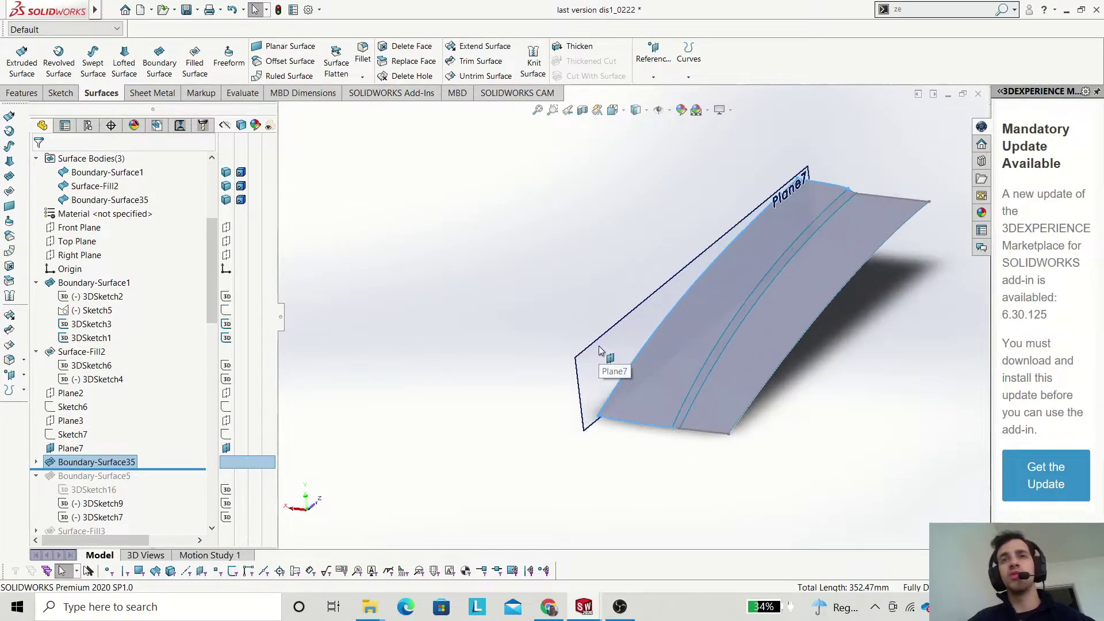
scroll(599, 347, "down", 3)
scroll(622, 342, "up", 2)
middle_click_drag(765, 329, 617, 306, "ctrl")
scroll(645, 323, "down", 3)
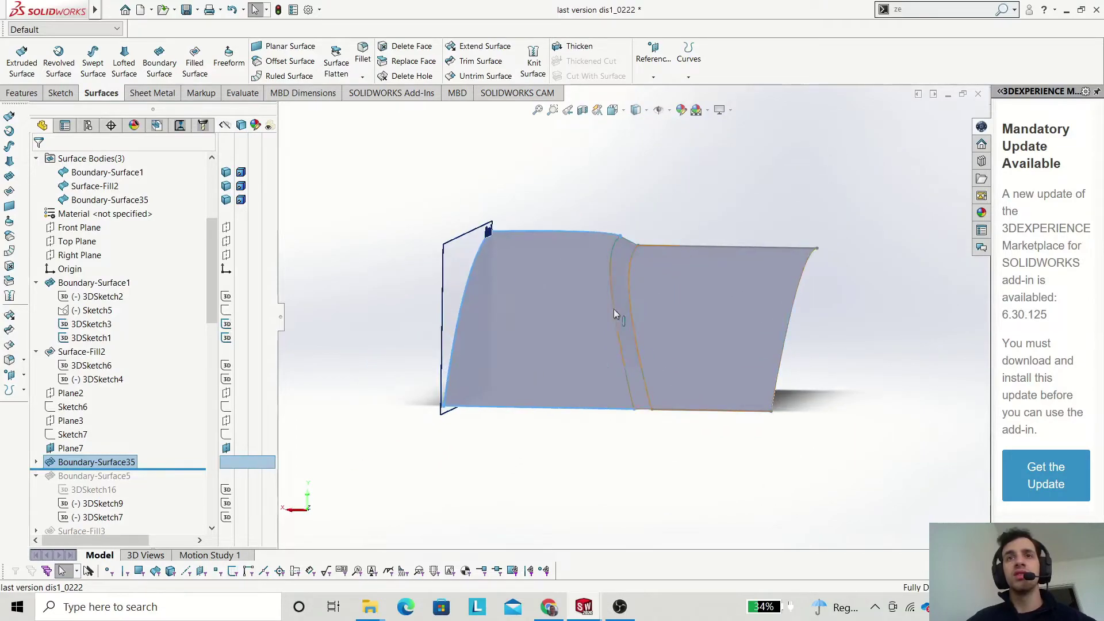
scroll(601, 275, "down", 4)
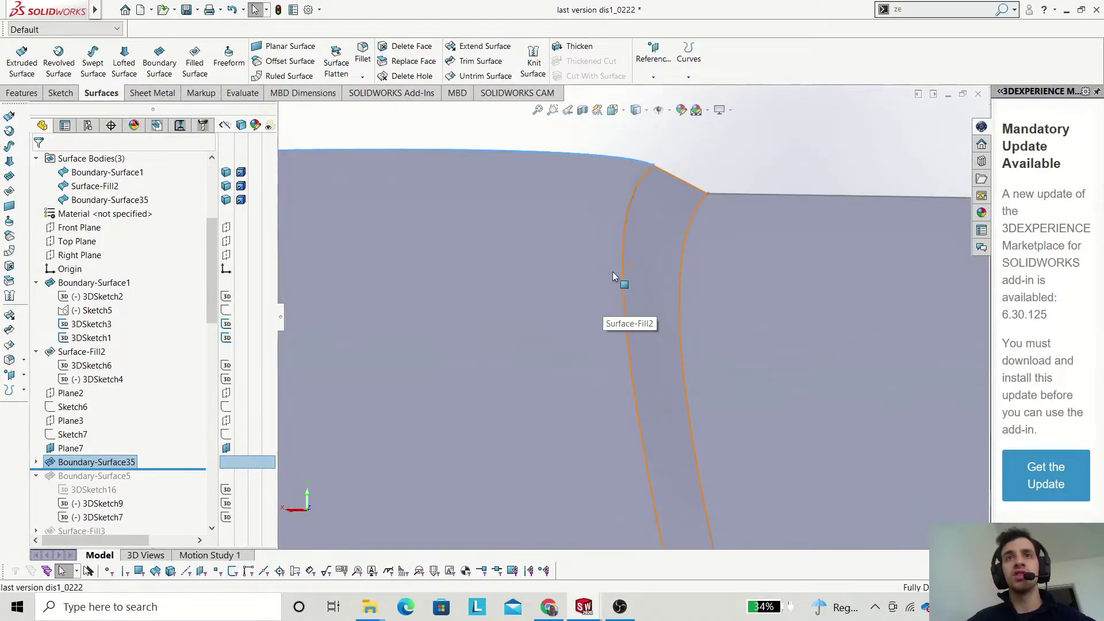
scroll(629, 275, "up", 5)
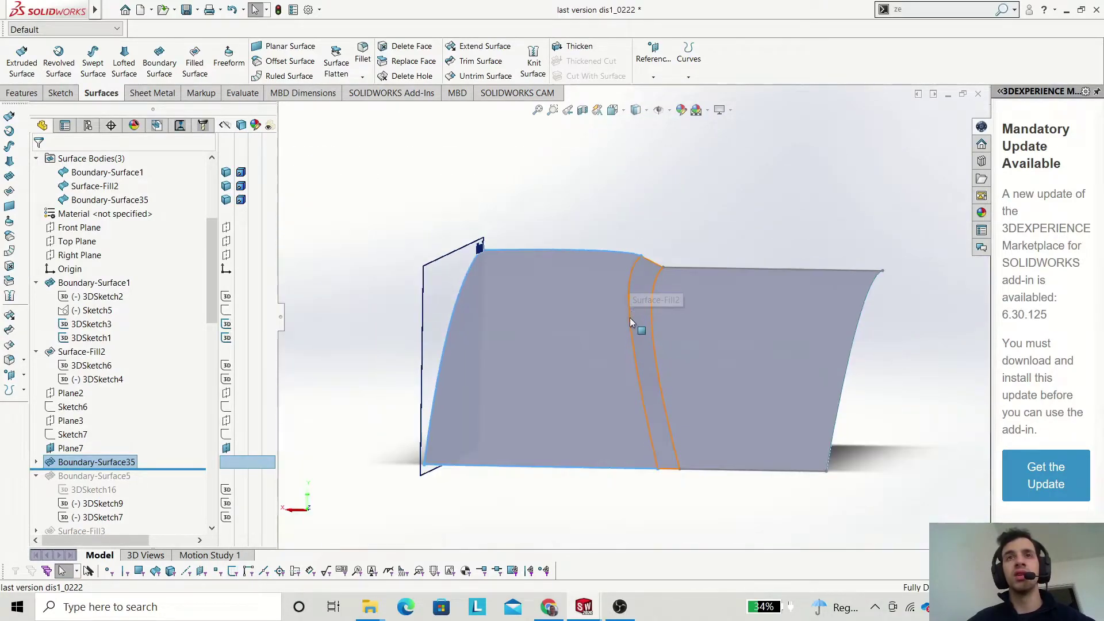
left_click(639, 333)
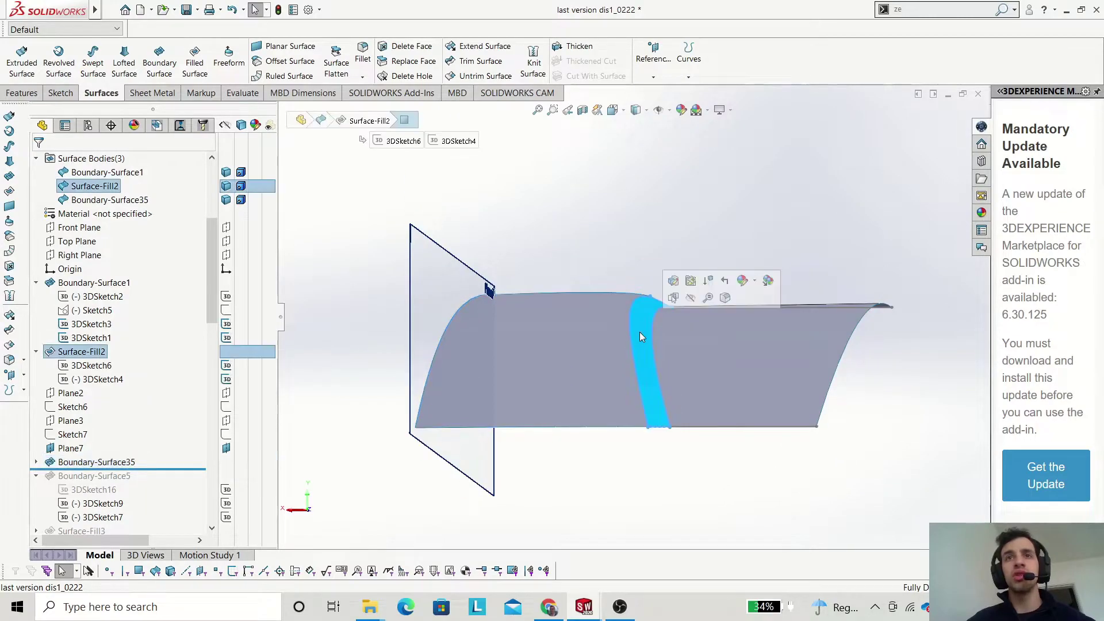
scroll(634, 347, "down", 3)
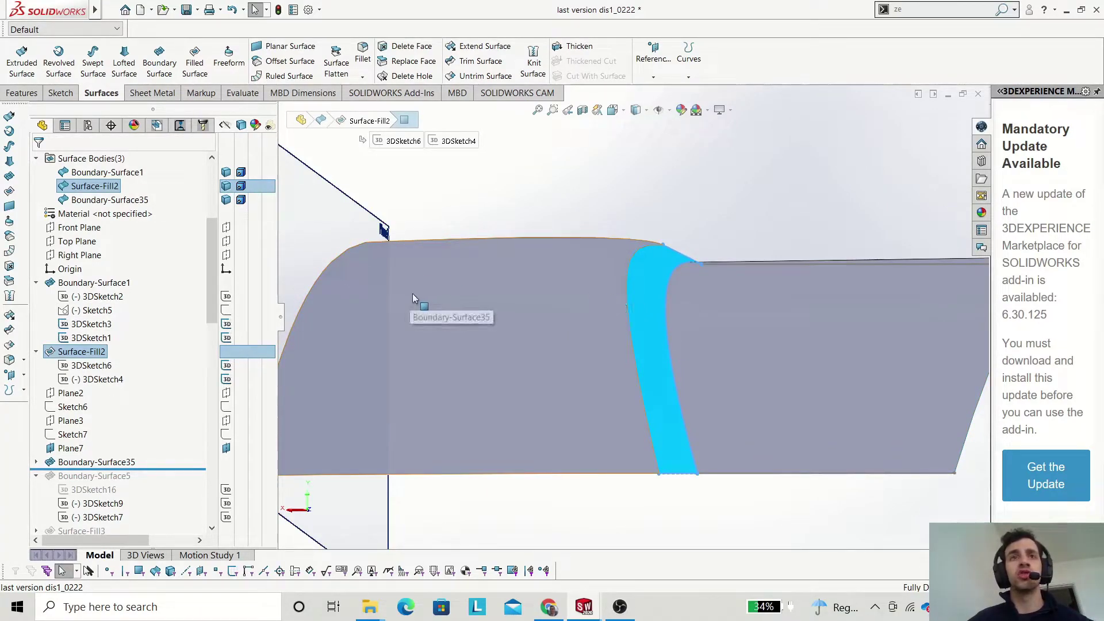
Undo the last boundary surface and sketch a two-point 3D spline about 235 mm long from the side curve to the hood strip's facing edge.
key("ctrl+z")
middle_click_drag(632, 364, 605, 367)
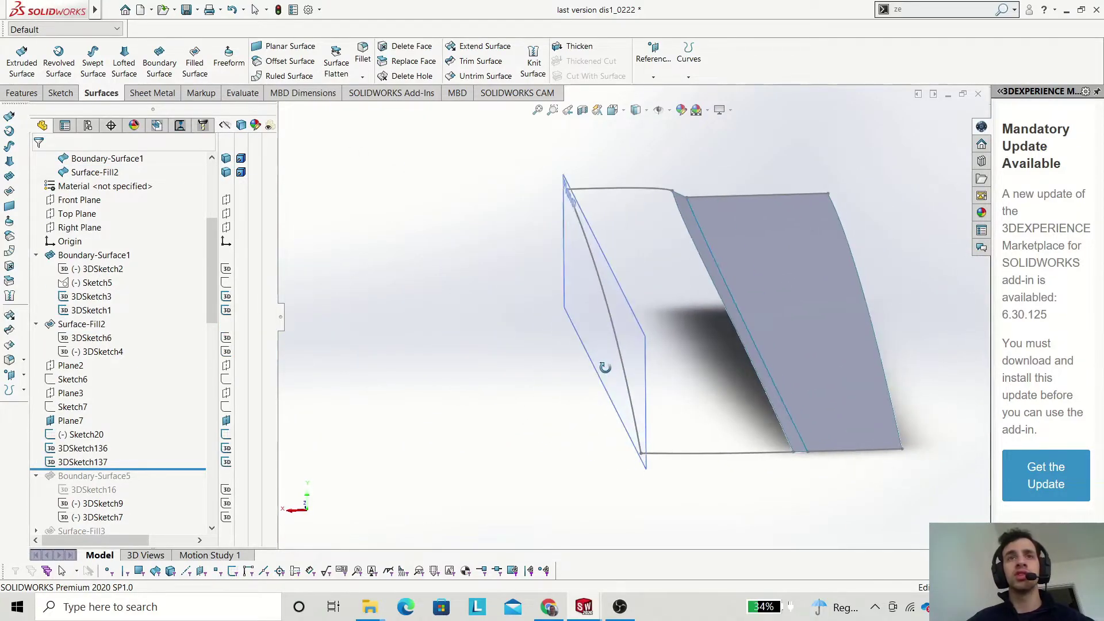
left_click(61, 93)
left_click(17, 76)
left_click(69, 105)
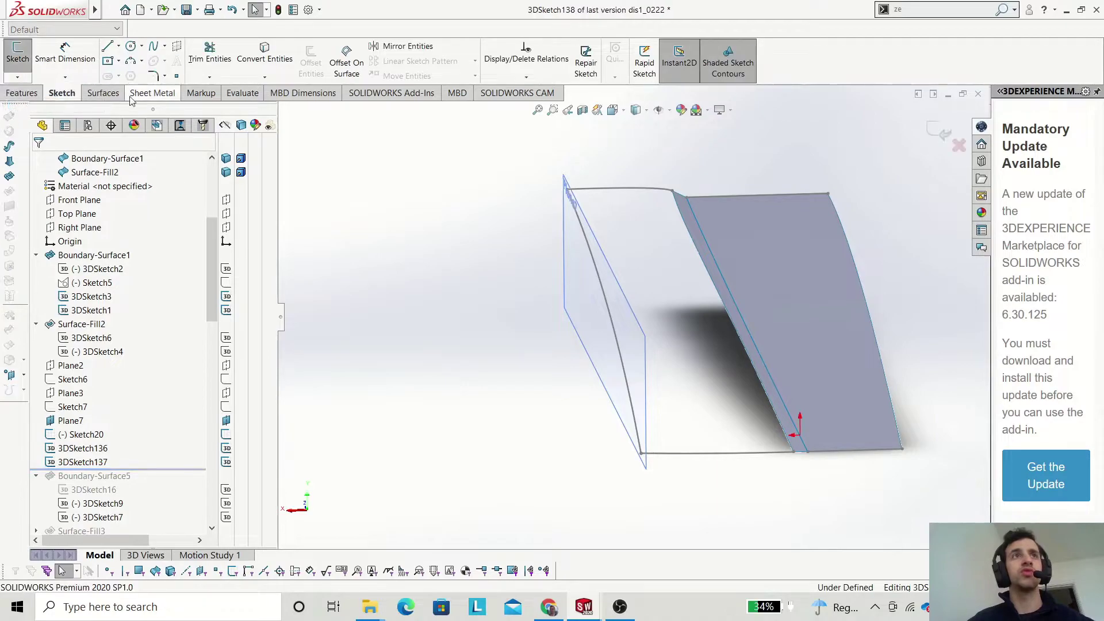
left_click(155, 48)
left_click(599, 279)
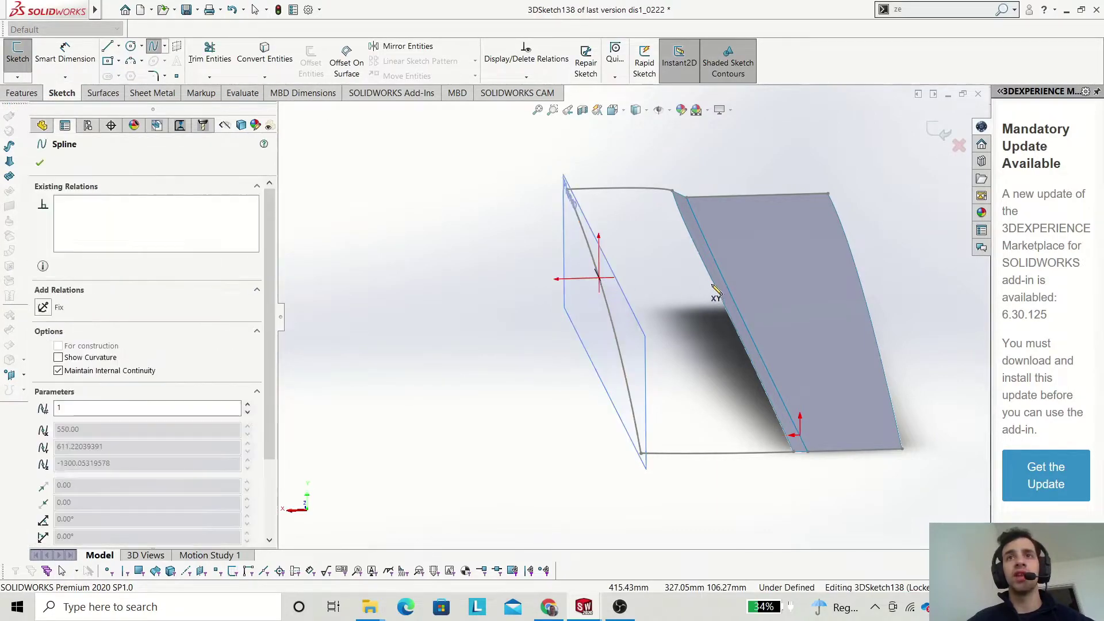
left_click(712, 277)
key("Escape")
Make the new middle spline tangent to the face of the narrow hood strip.
middle_click_drag(698, 317, 685, 286)
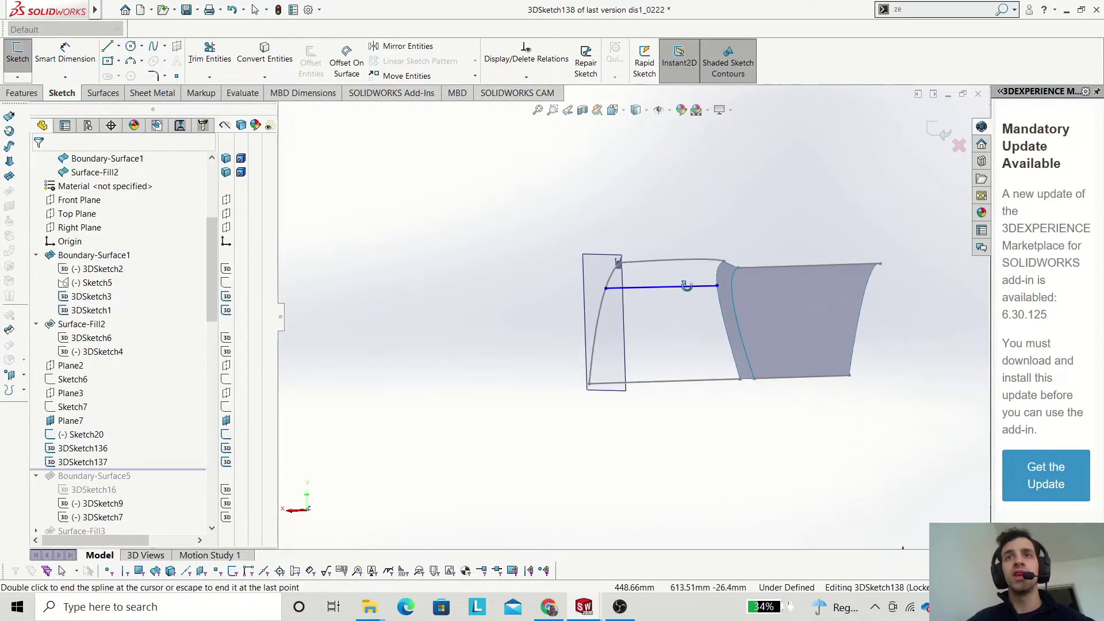
scroll(689, 289, "down", 3)
scroll(691, 294, "down", 2)
key("Escape")
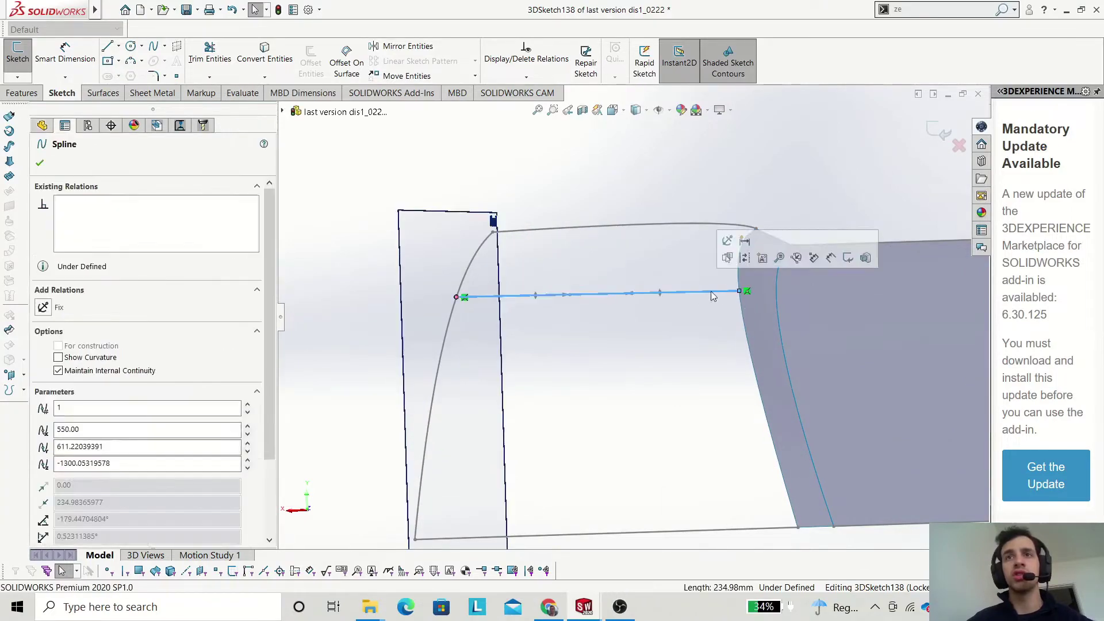
left_click(750, 309, "ctrl")
left_click(83, 365)
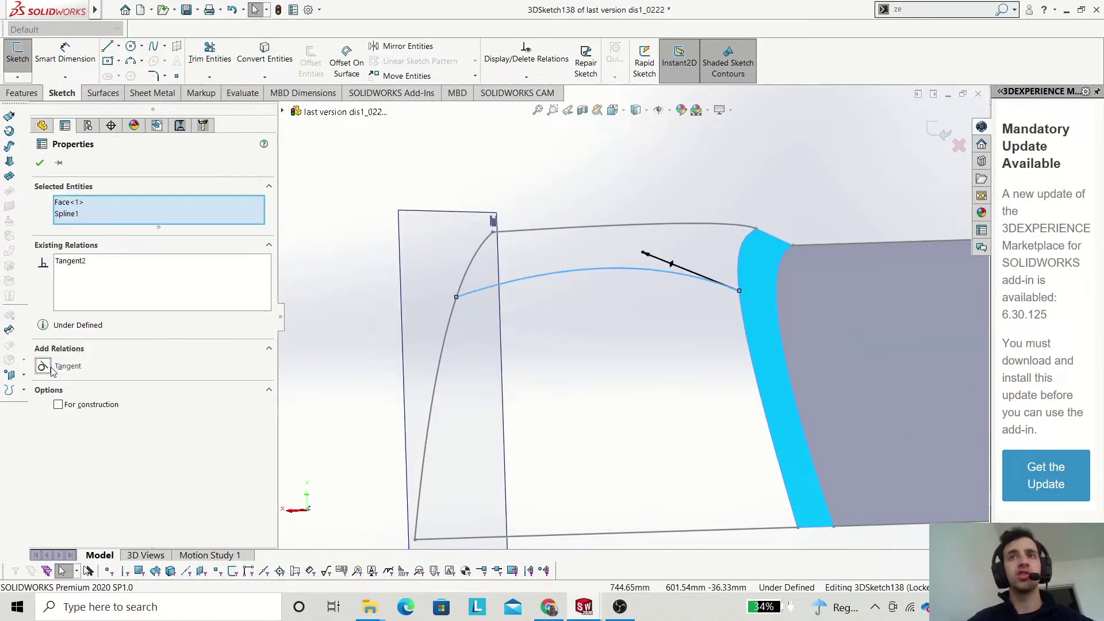
key("Escape")
Bulge the middle spline upward by steepening its tangent handle at the side curve, and exit the 3D sketch.
left_click(643, 247)
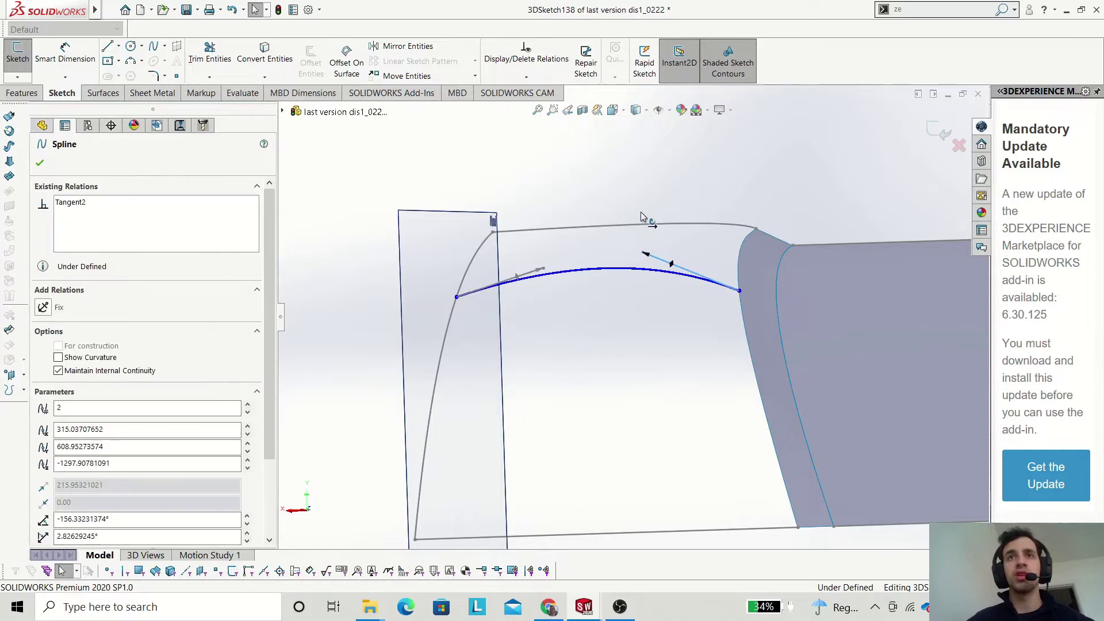
left_click_drag(545, 265, 564, 202)
middle_click_drag(556, 327, 568, 347)
scroll(569, 348, "up", 2)
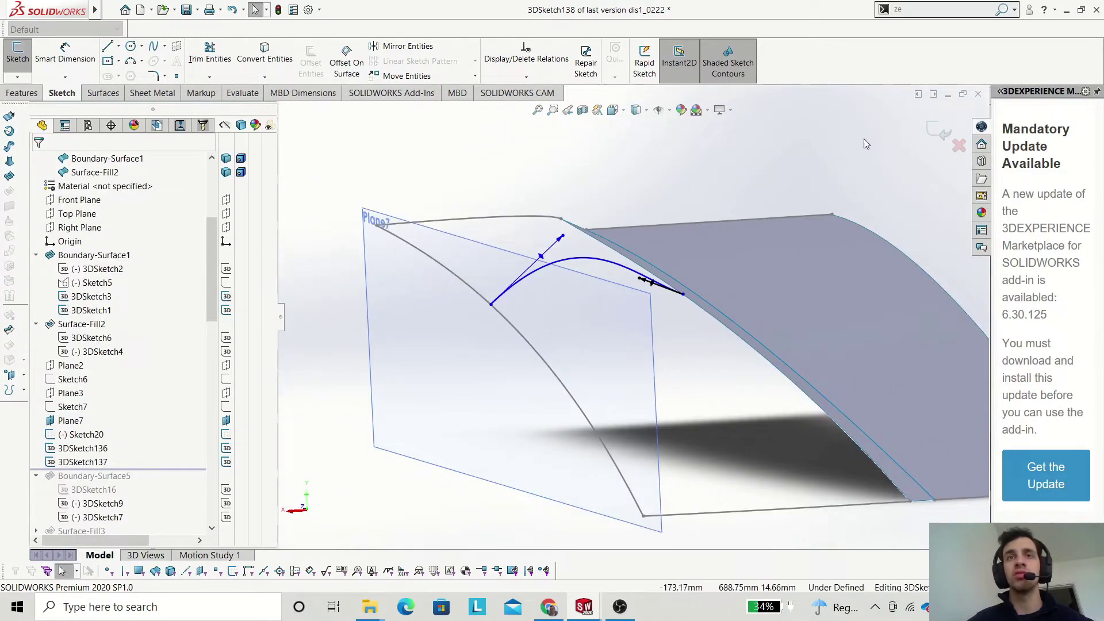
left_click(934, 128)
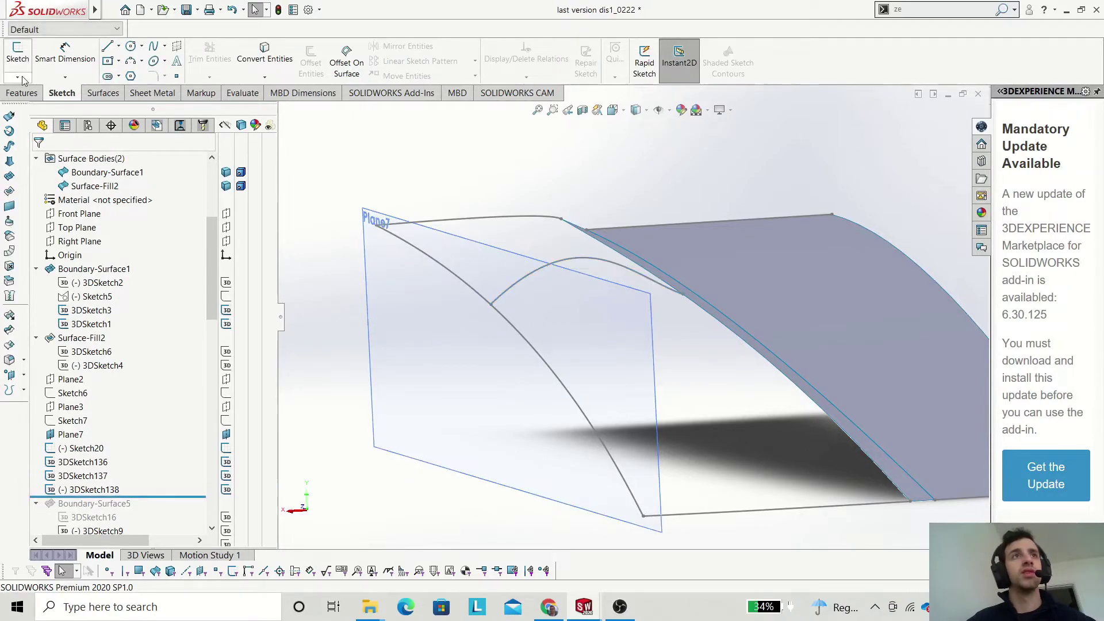
Start a new Boundary Surface with Sketch20 and the hood strip's facing long edge as the Direction 1 curves.
left_click(36, 94)
left_click(101, 94)
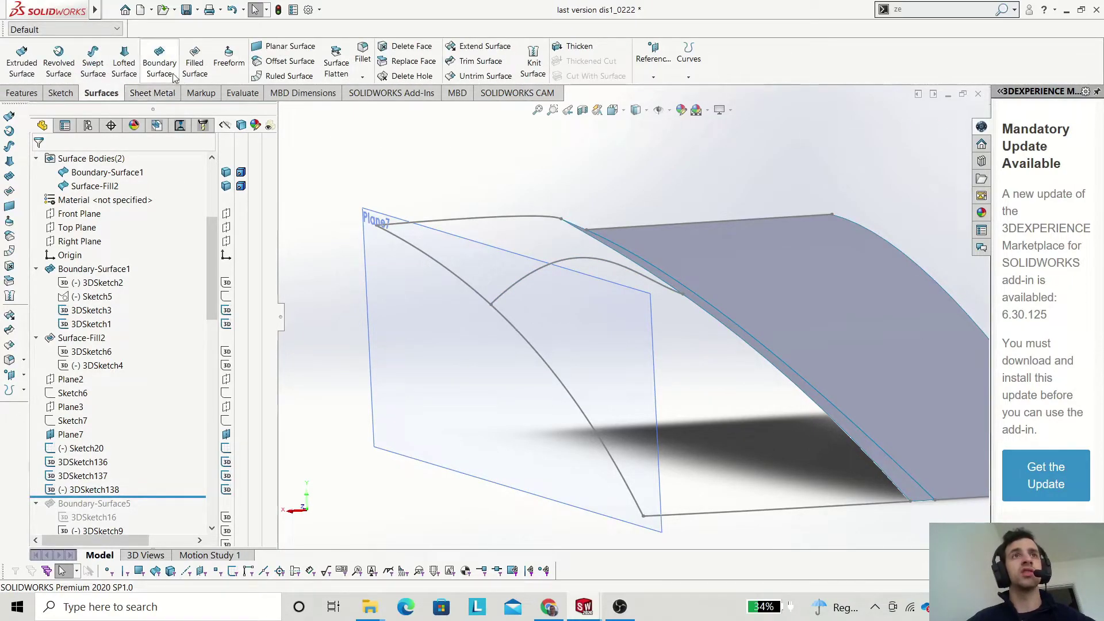
left_click(159, 62)
left_click(509, 323)
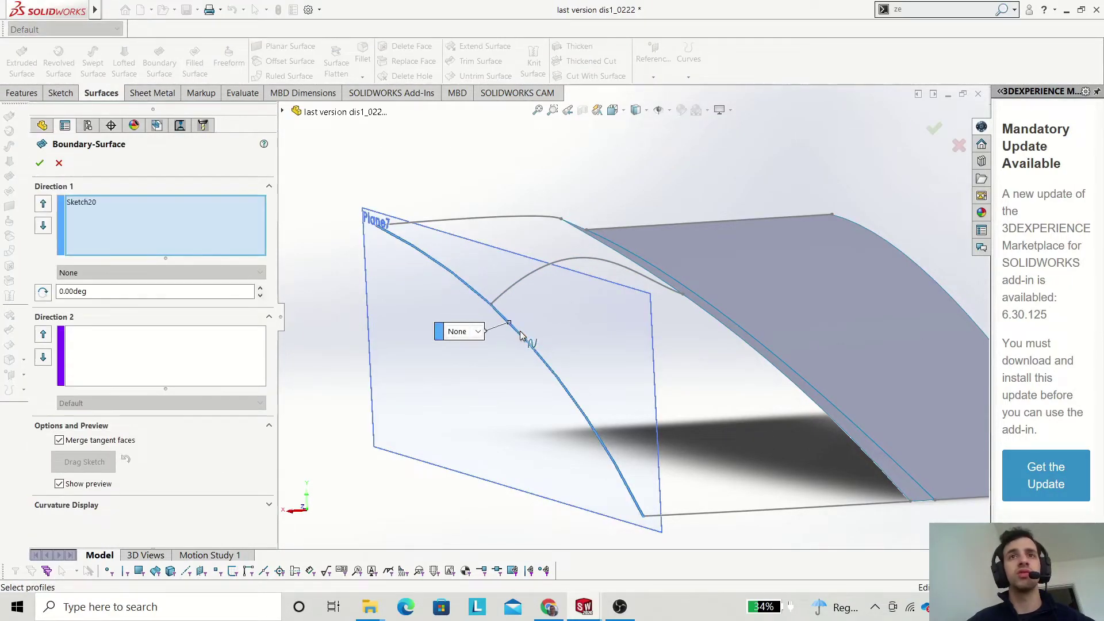
left_click(738, 338)
Add 3DSketch136, 3DSketch138 and 3DSketch137 as Direction 2 curves and create the boundary surface.
left_click(168, 357)
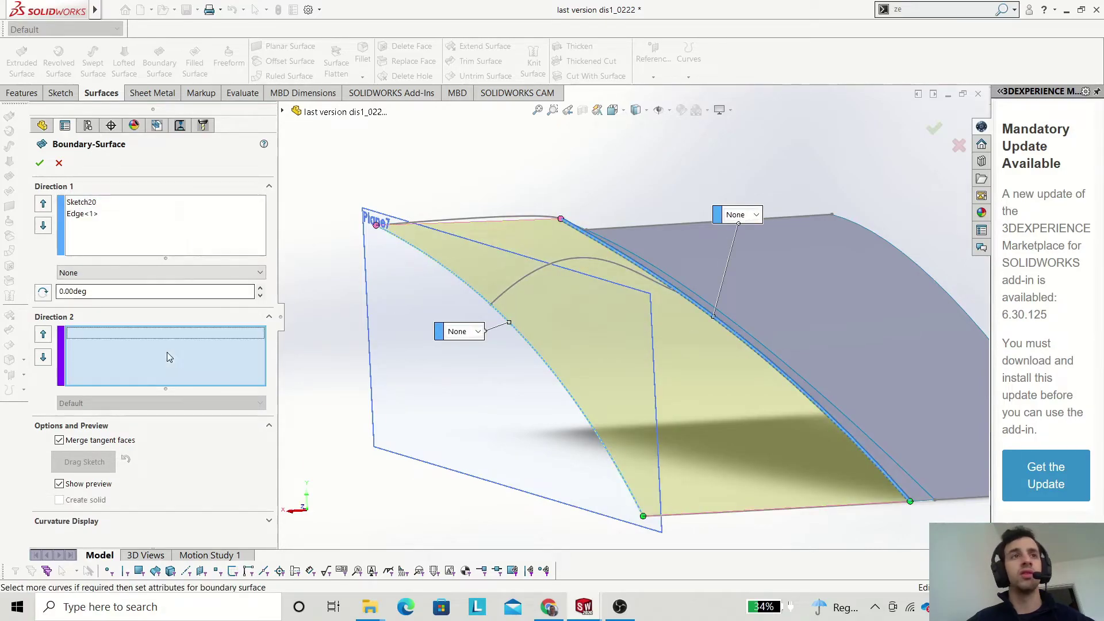
left_click(443, 222)
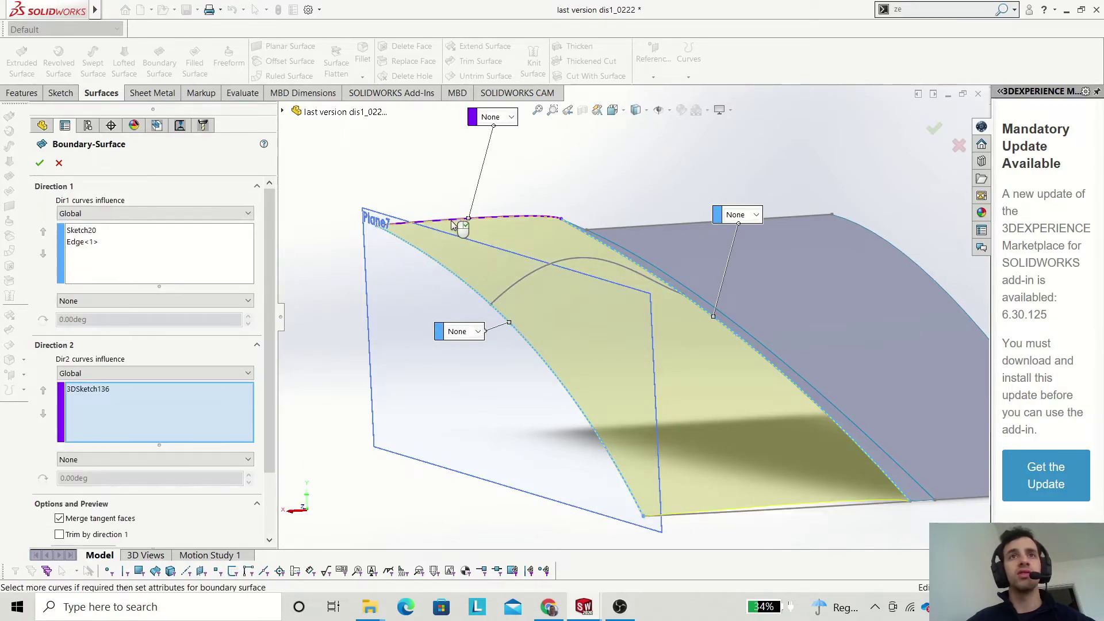
left_click(601, 265)
left_click(771, 515)
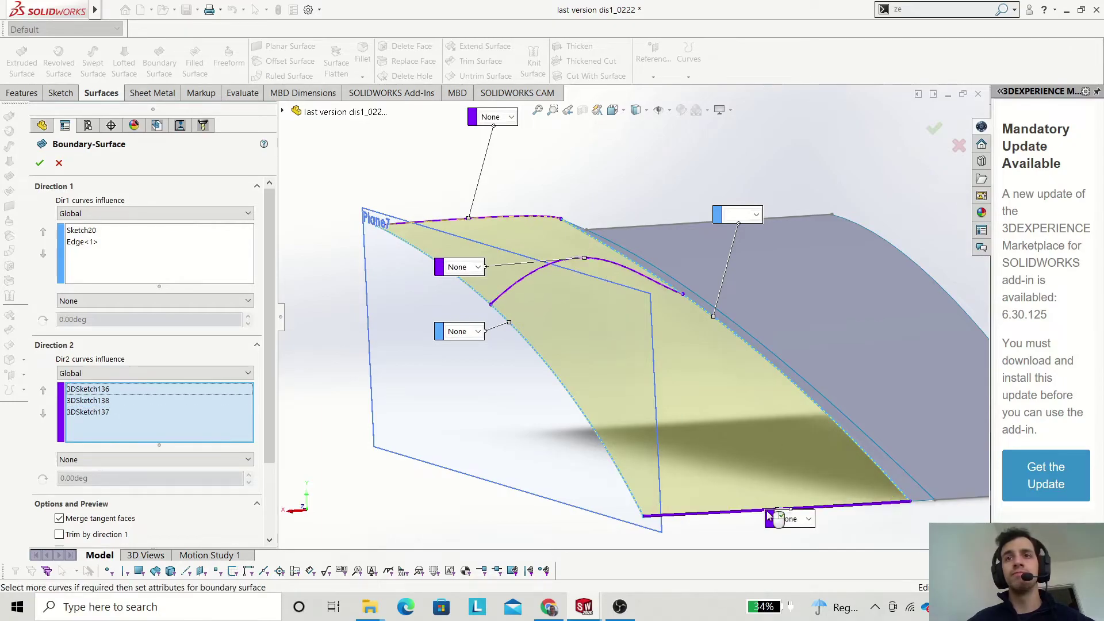
left_click(934, 128)
Examine from several angles how the middle spline shapes the new boundary surface between the side curve and the hood strip.
middle_click_drag(744, 342, 615, 299)
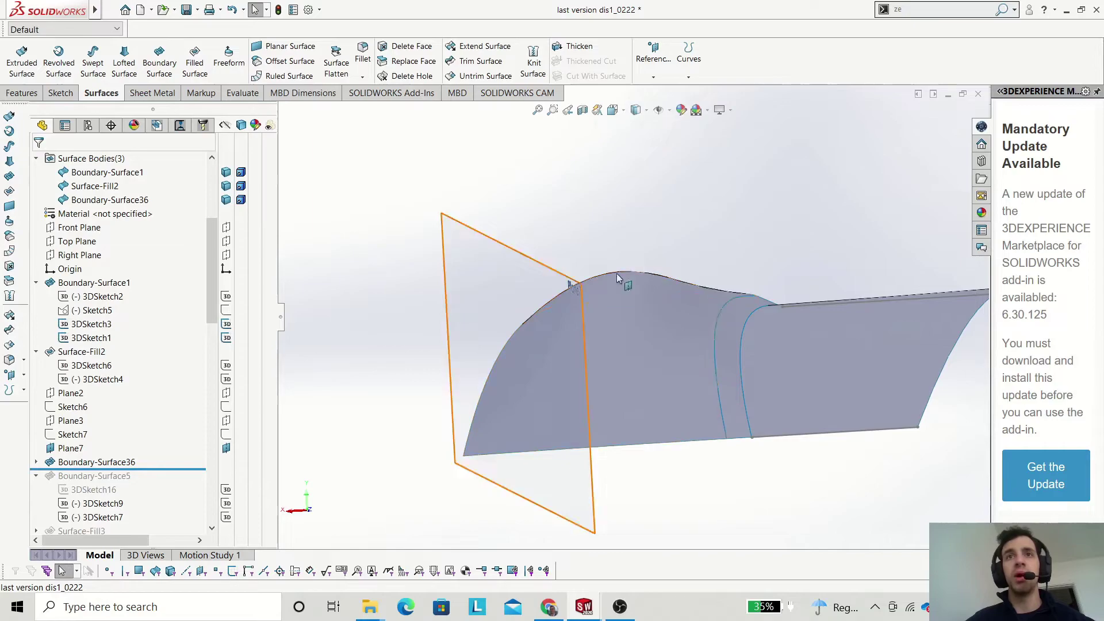
middle_click_drag(501, 355, 615, 291)
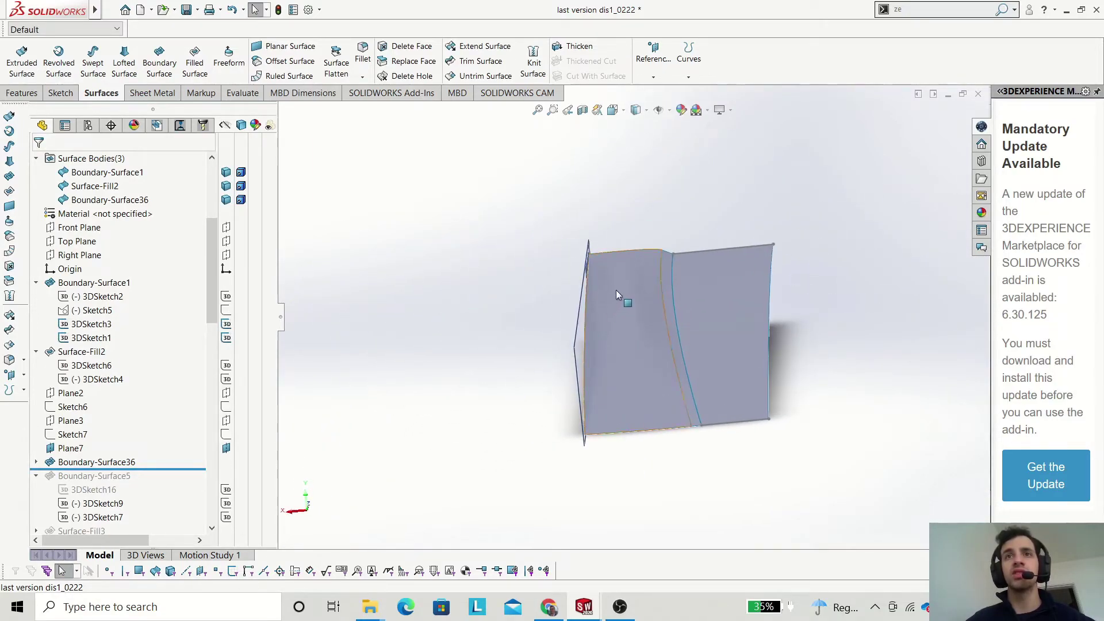
scroll(616, 291, "down", 4)
middle_click_drag(648, 368, 670, 332)
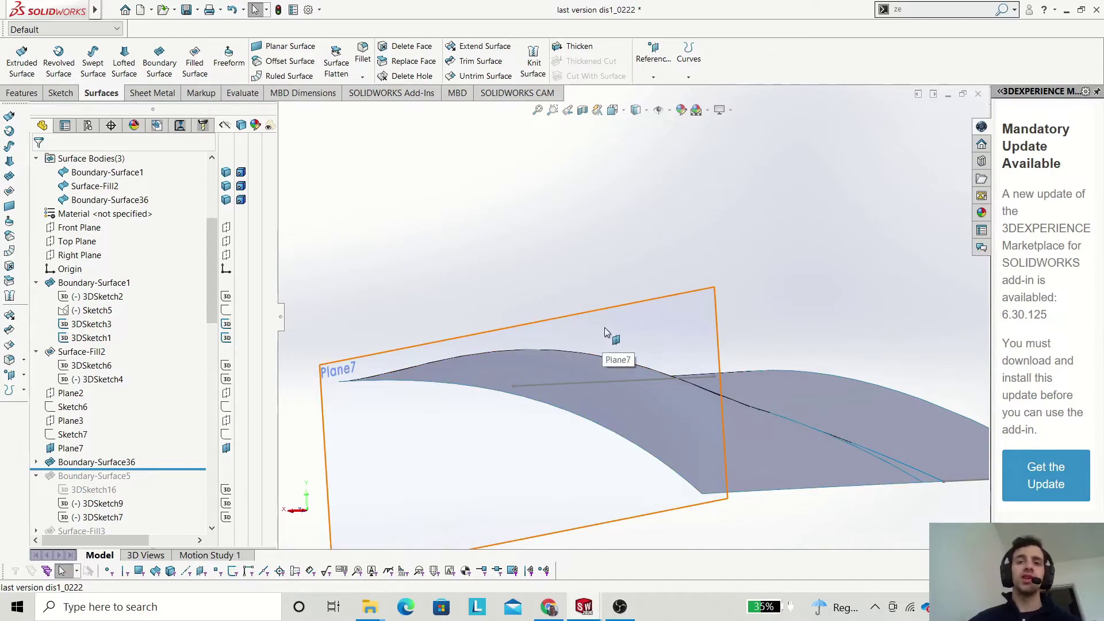
middle_click_drag(575, 358, 645, 369)
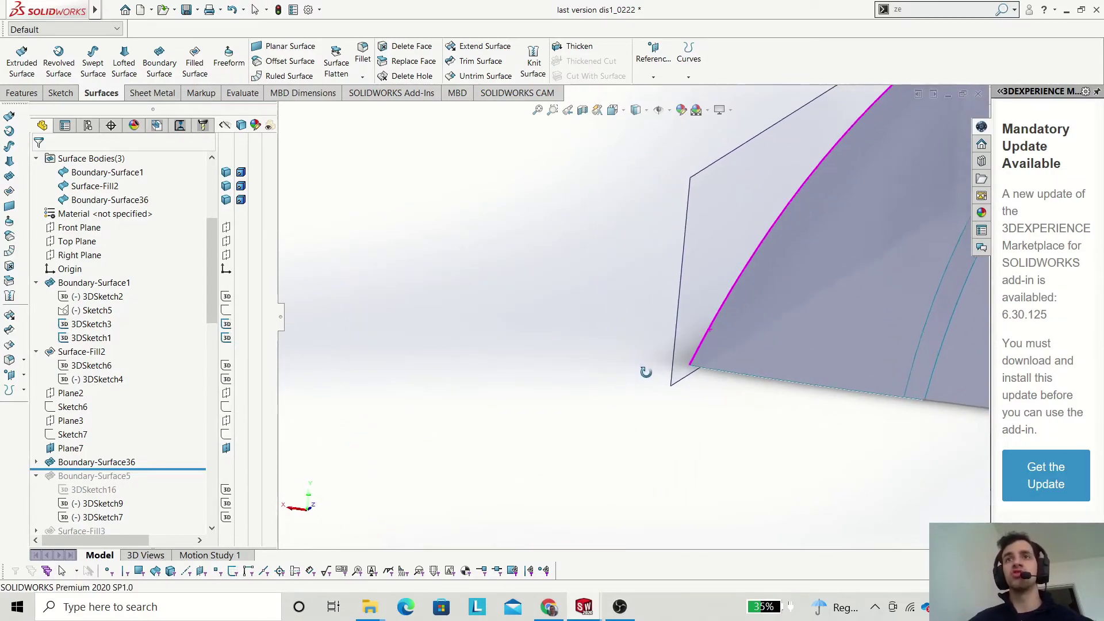
middle_click_drag(740, 377, 535, 380, "ctrl")
scroll(581, 407, "up", 4)
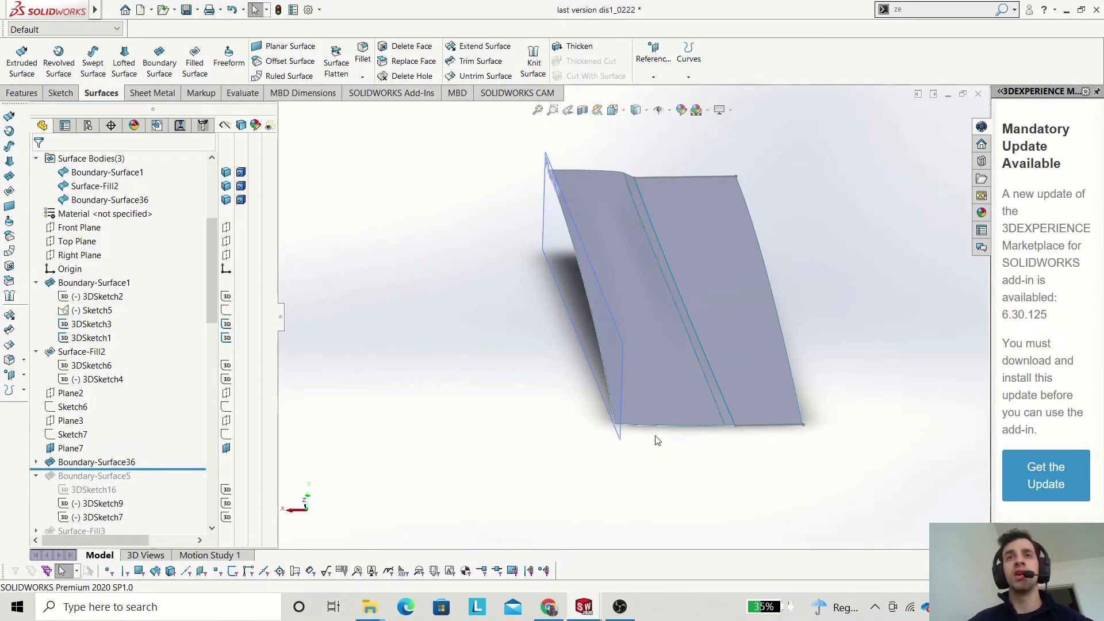
middle_click_drag(684, 380, 659, 451)
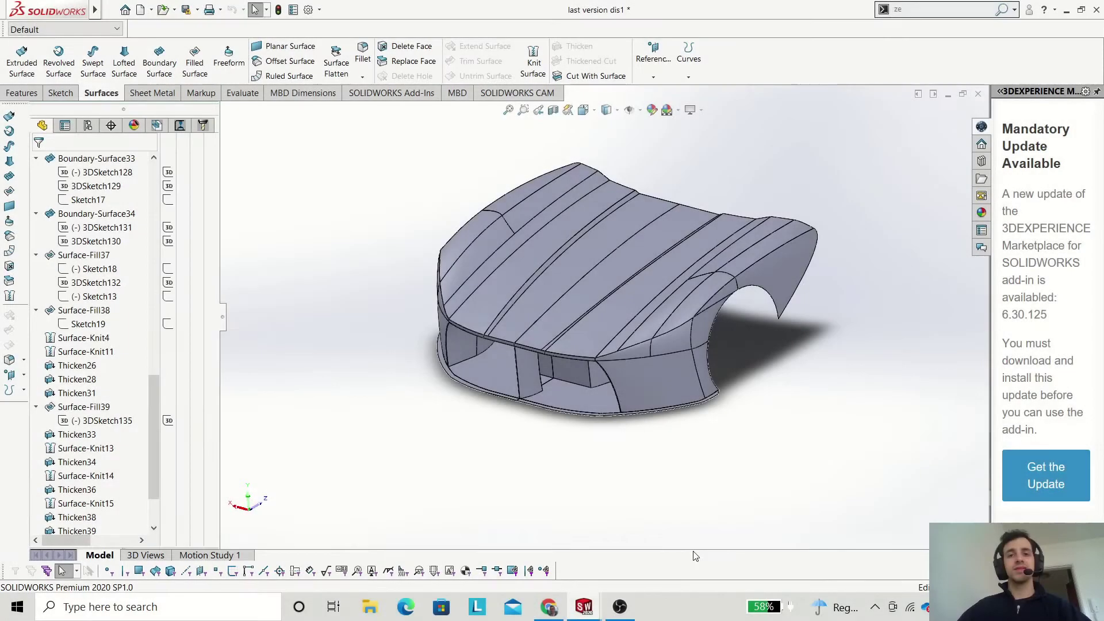